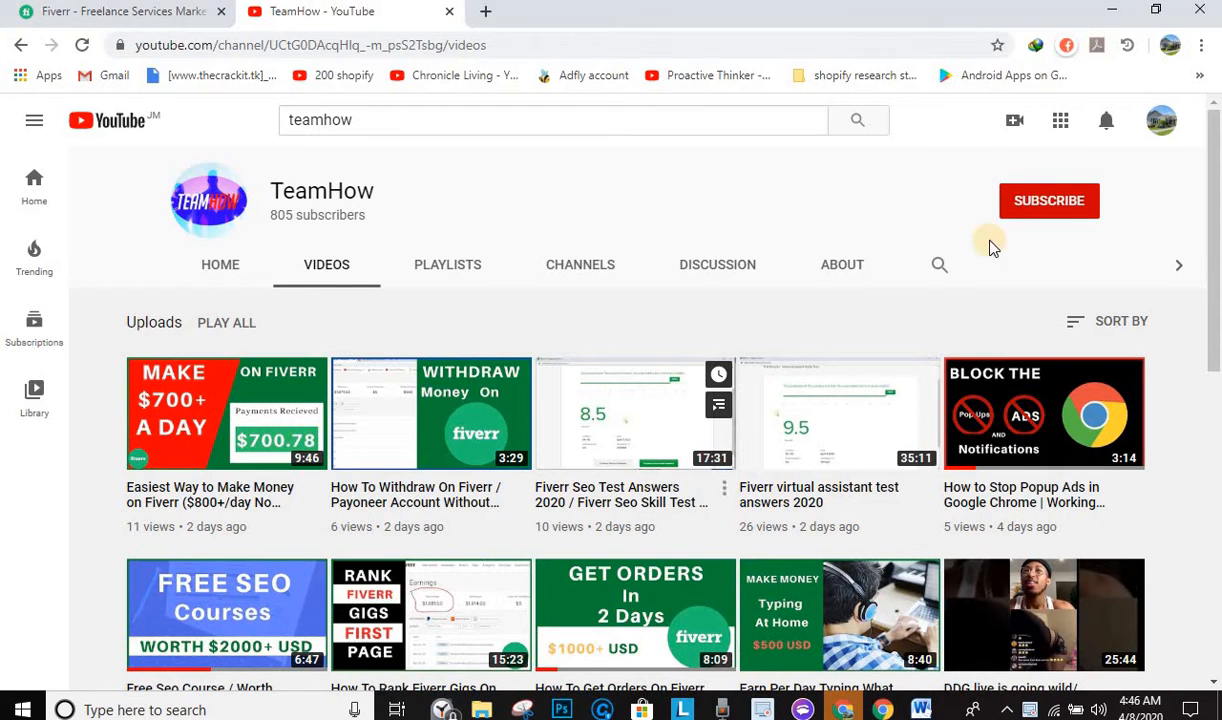
pyautogui.click(1016, 218)
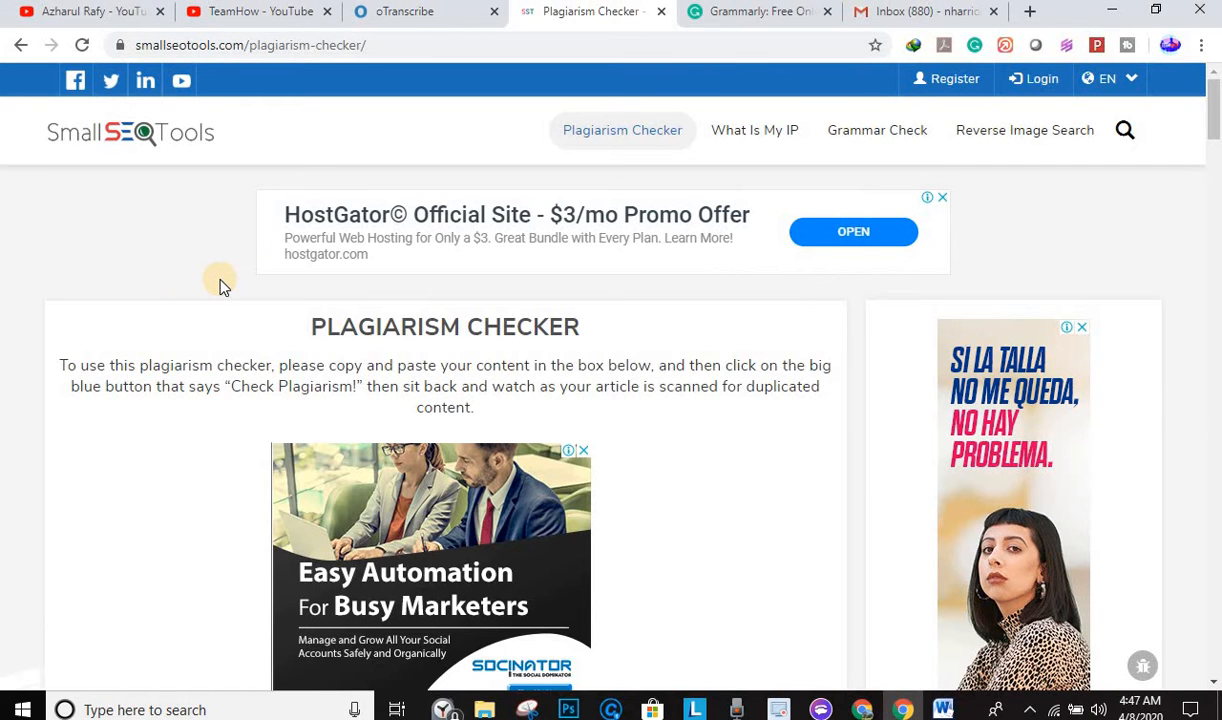
# Switch to the Word document and copy the passage from "The Moringa seeds" through "How many days a week generally do you work?".
pyautogui.scroll(-3, 220, 285)
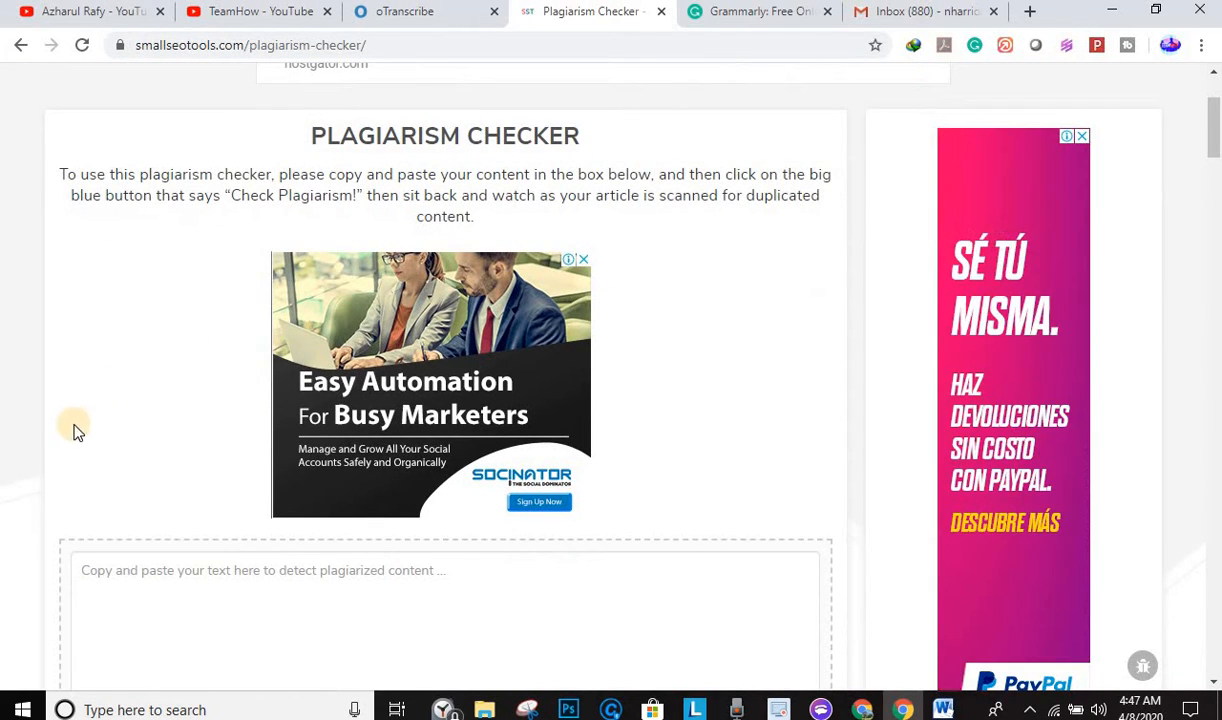
pyautogui.scroll(-2, 42, 466)
pyautogui.scroll(-1, 42, 466)
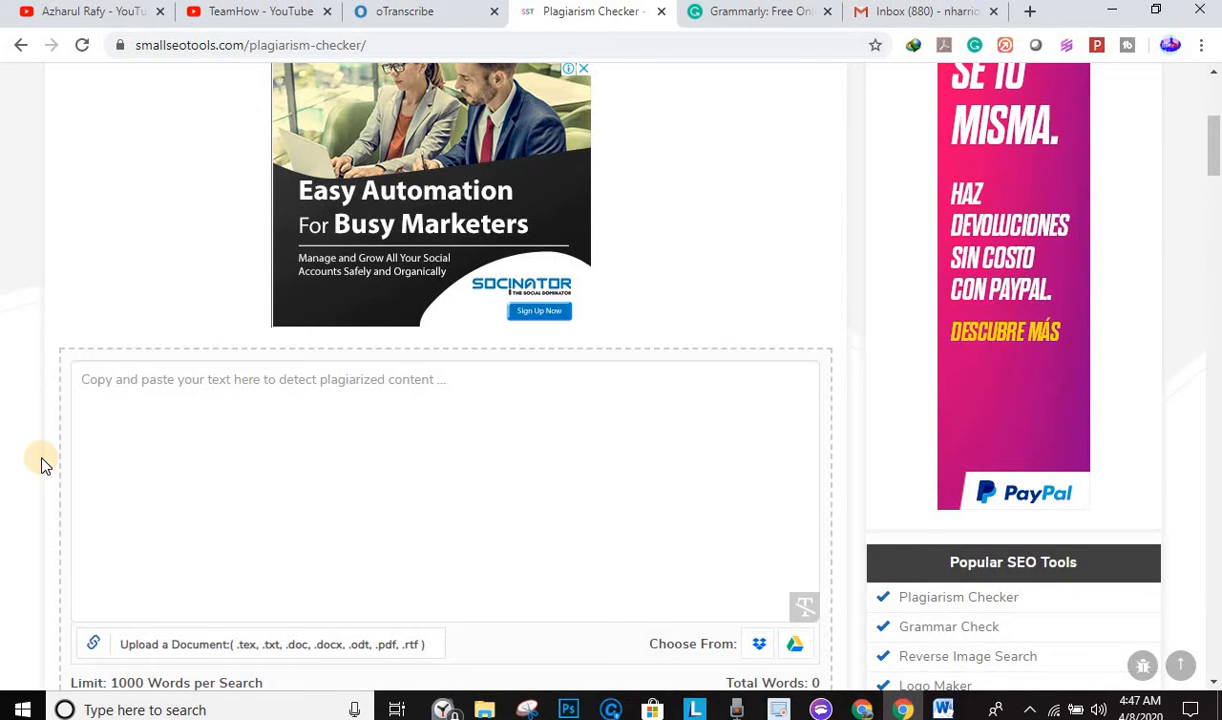
pyautogui.scroll(-2, 48, 450)
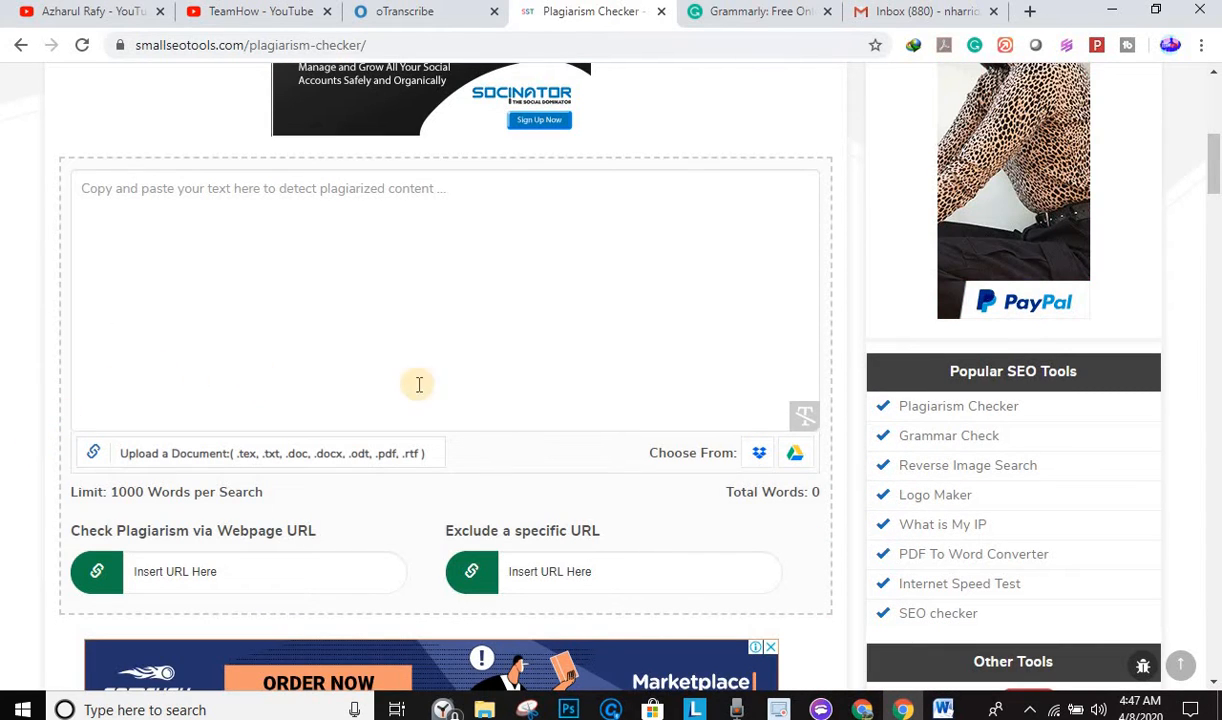
pyautogui.click(945, 708)
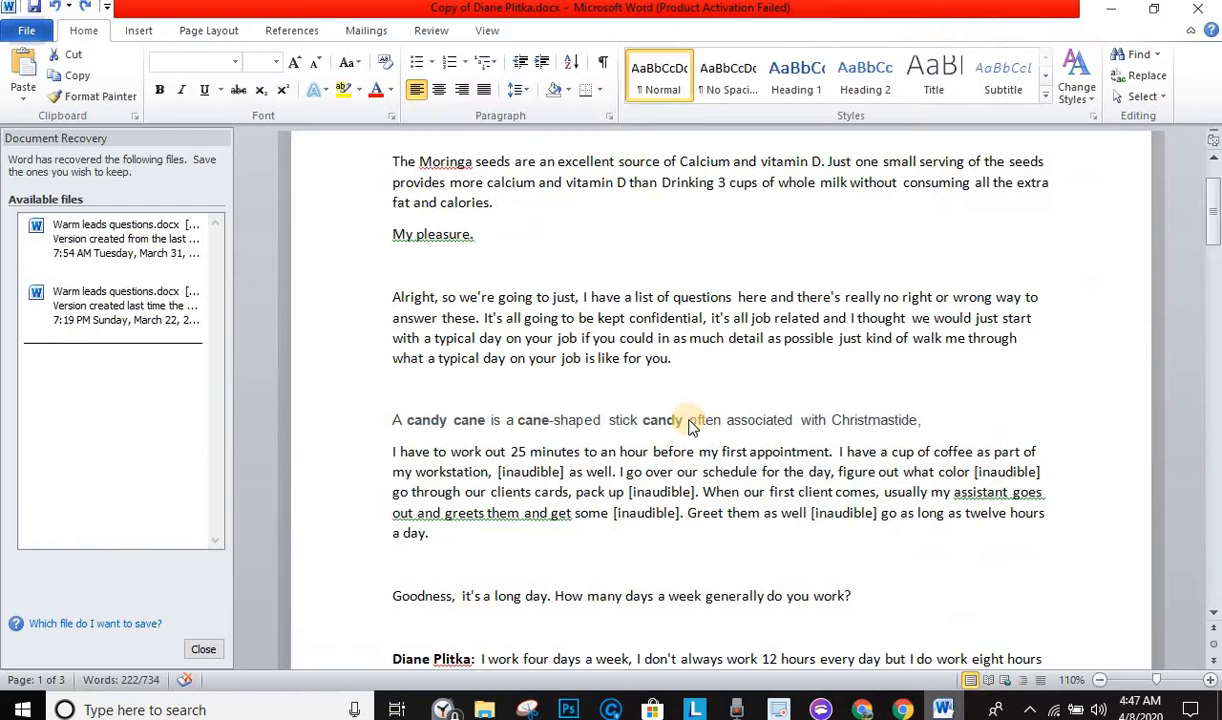
pyautogui.keyDown('shift'); pyautogui.click(395, 165); pyautogui.keyUp('shift')
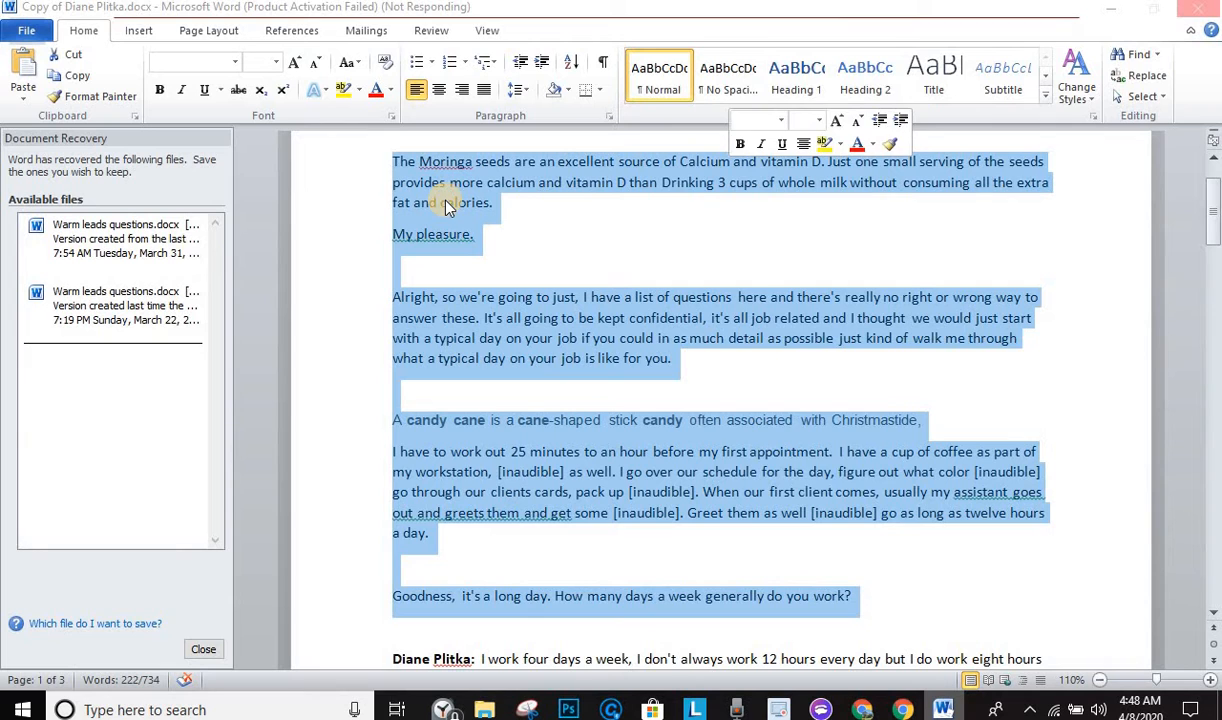
pyautogui.click(738, 209)
pyautogui.rightClick(727, 200)
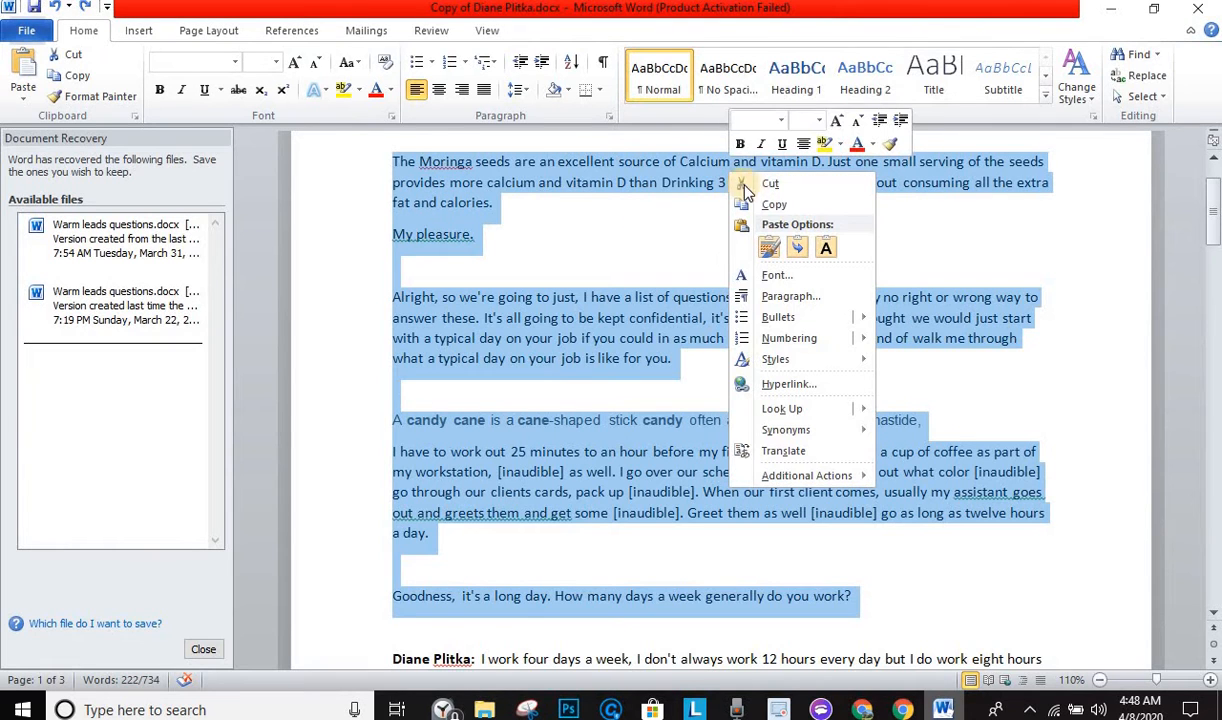
pyautogui.click(770, 206)
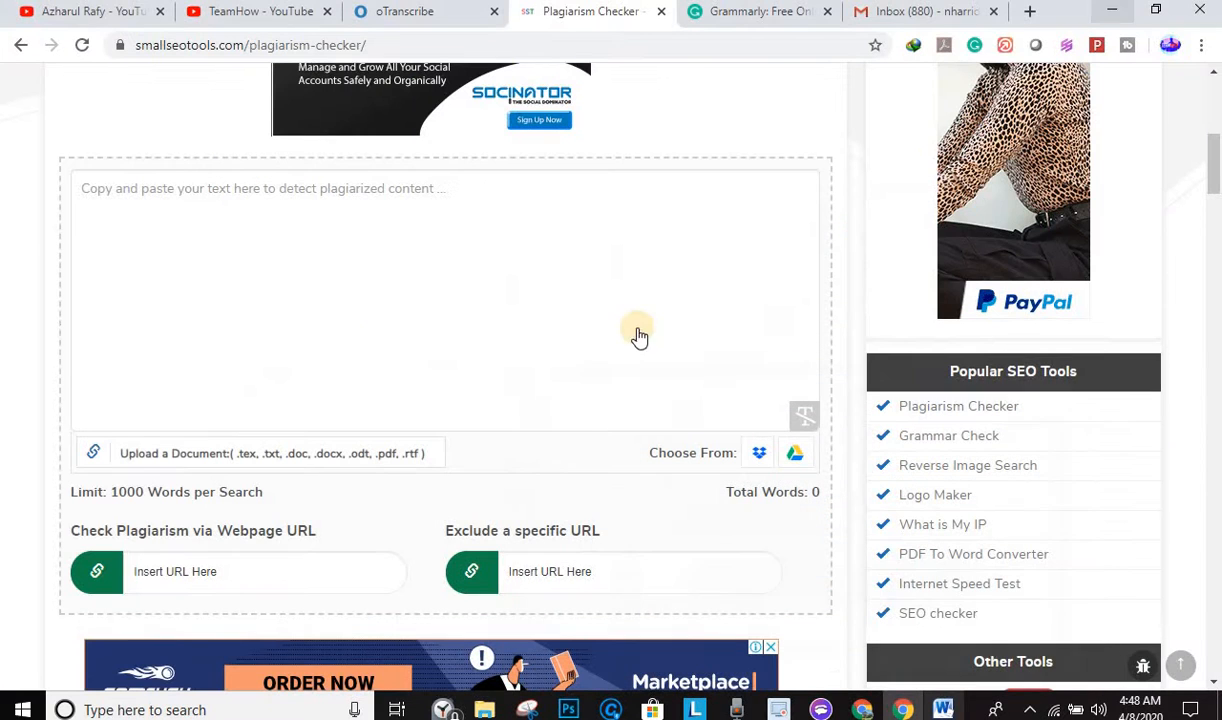
# Return to the plagiarism checker in the browser and paste the copied passage twice into its text box.
pyautogui.click(1110, 8)
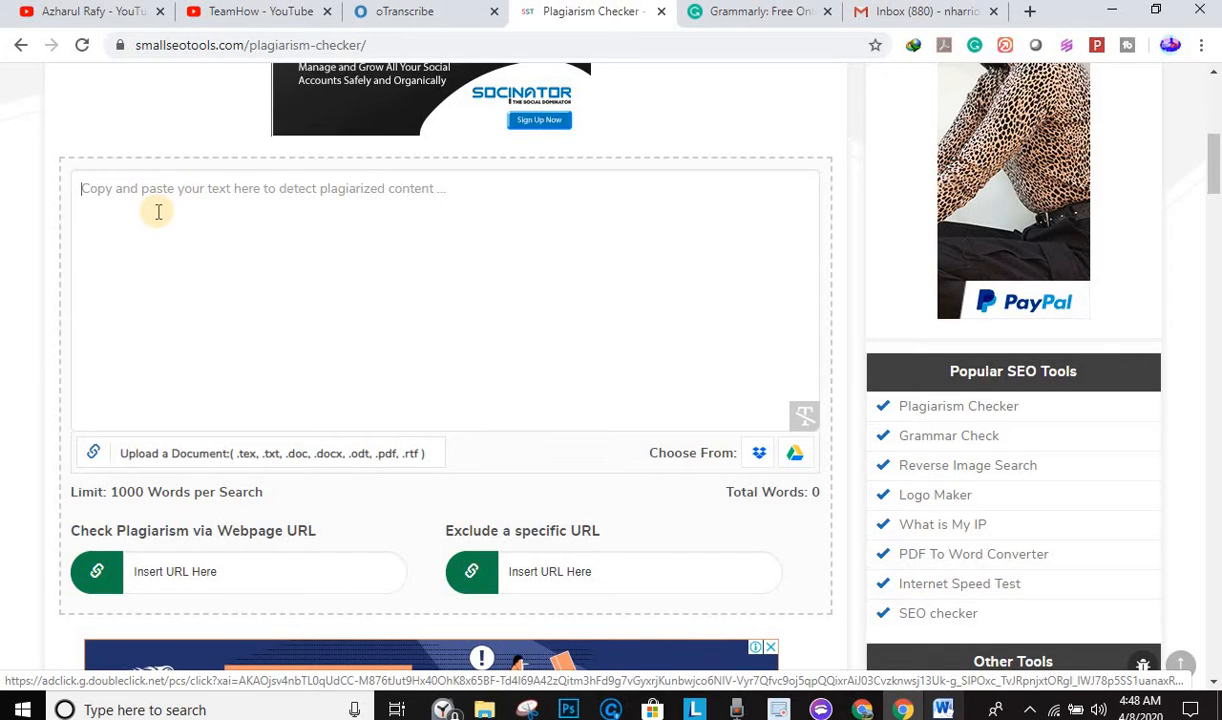
pyautogui.click(164, 231)
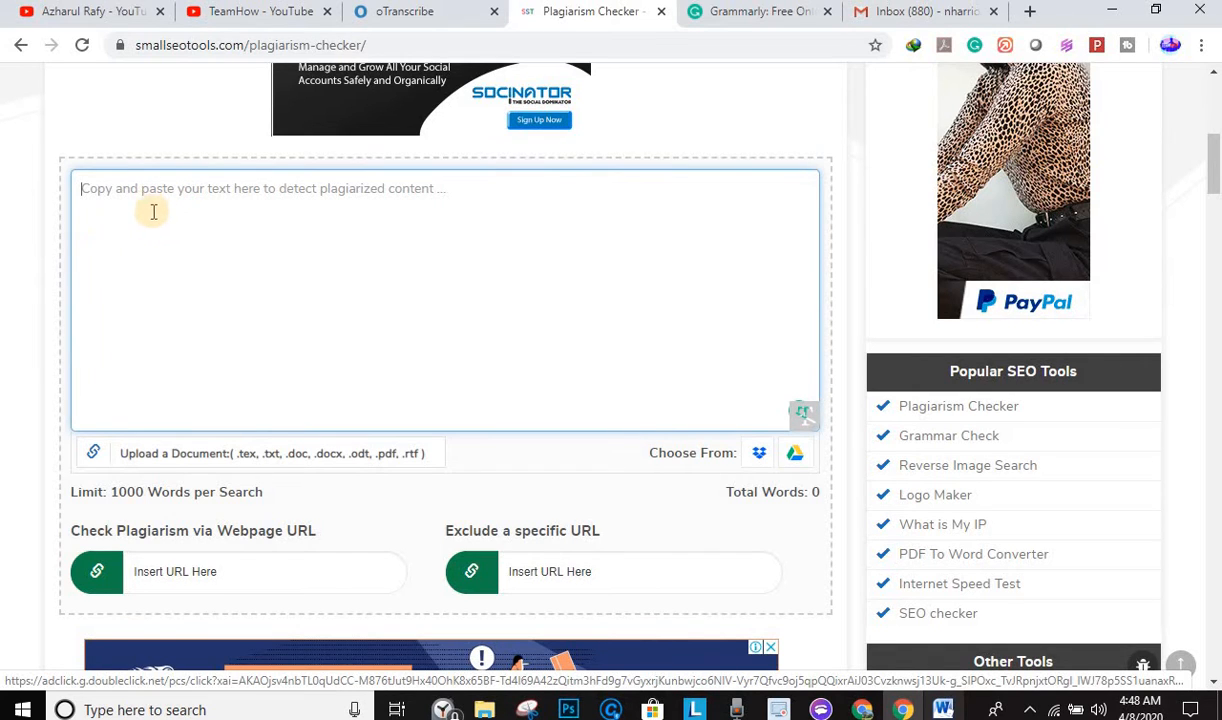
pyautogui.rightClick(143, 200)
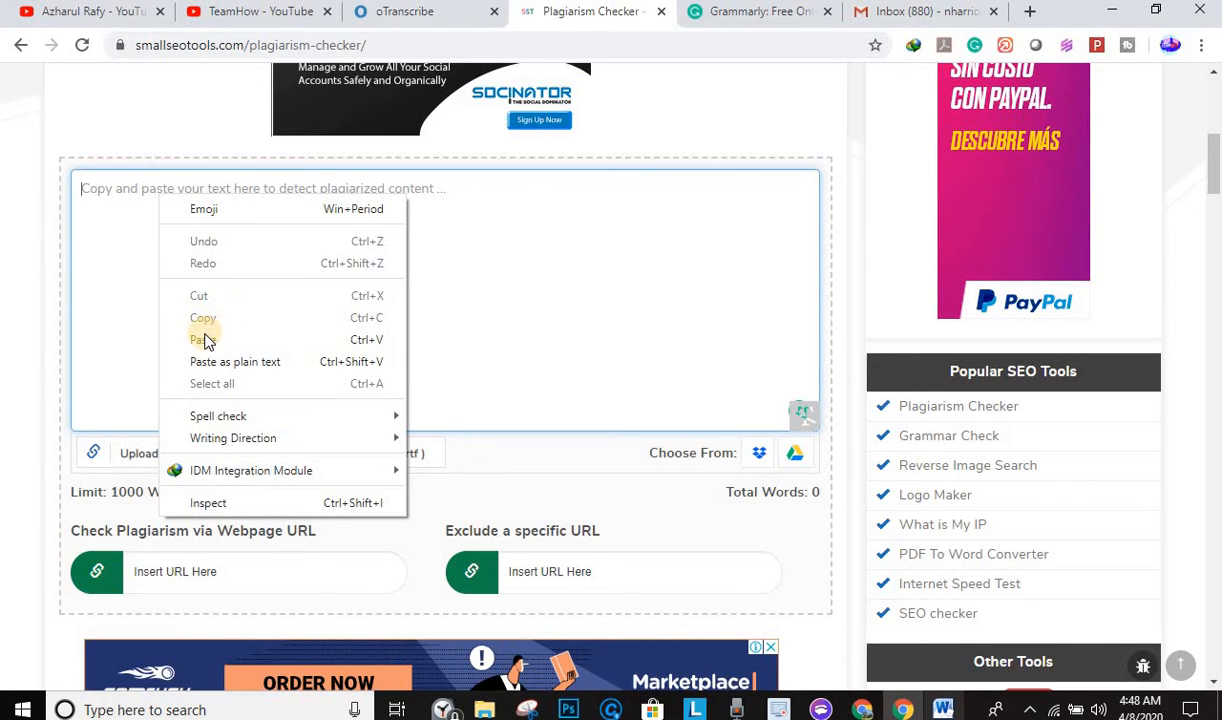
pyautogui.click(203, 340)
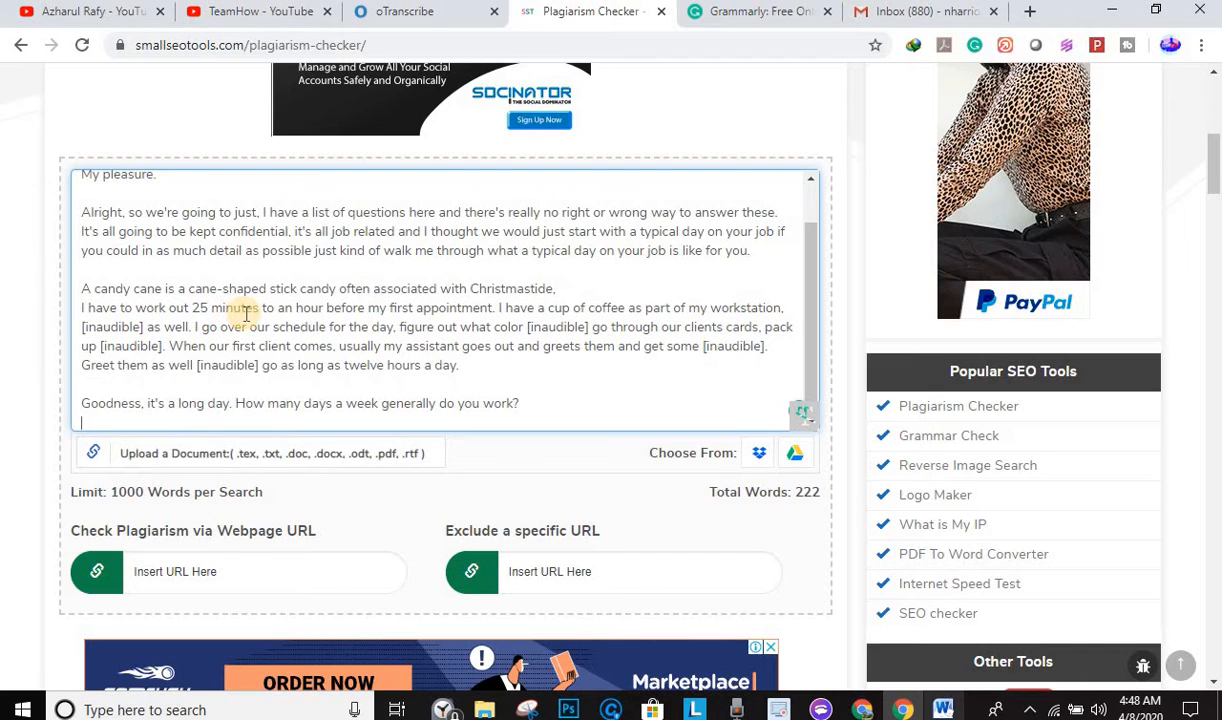
pyautogui.hotkey('ctrl', 'v')
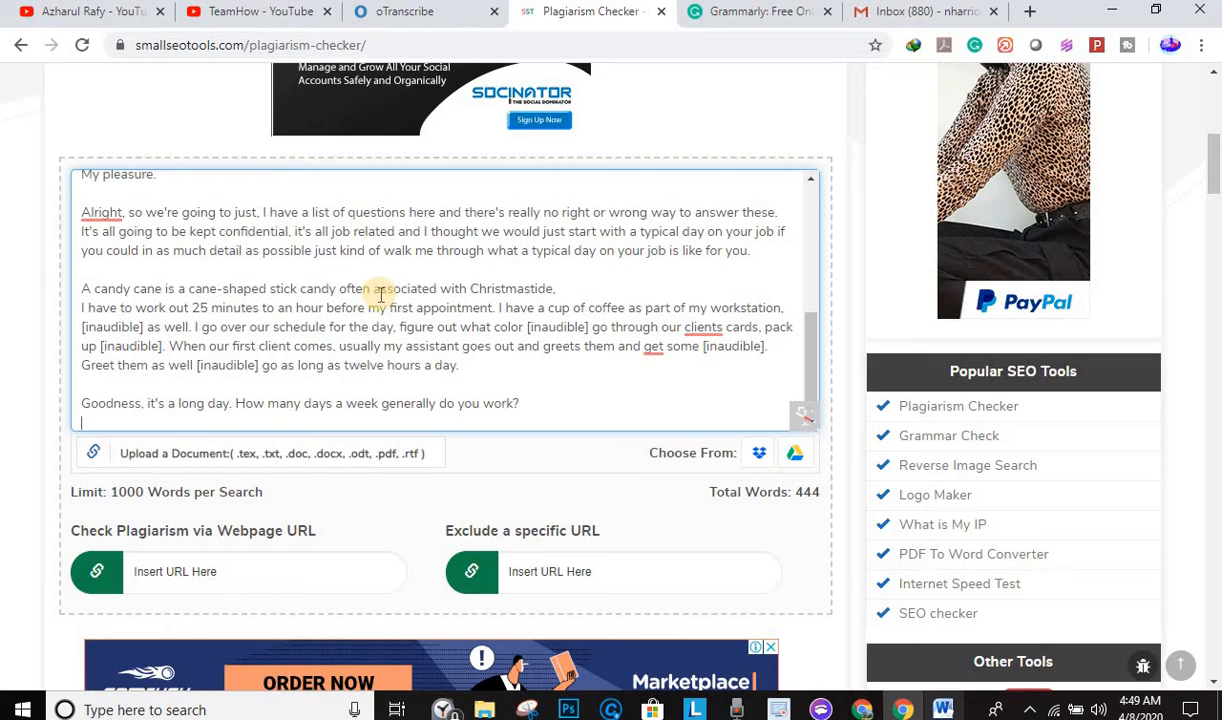
# Run the plagiarism check on the pasted text.
pyautogui.scroll(-1, 378, 290)
pyautogui.scroll(-3, 516, 490)
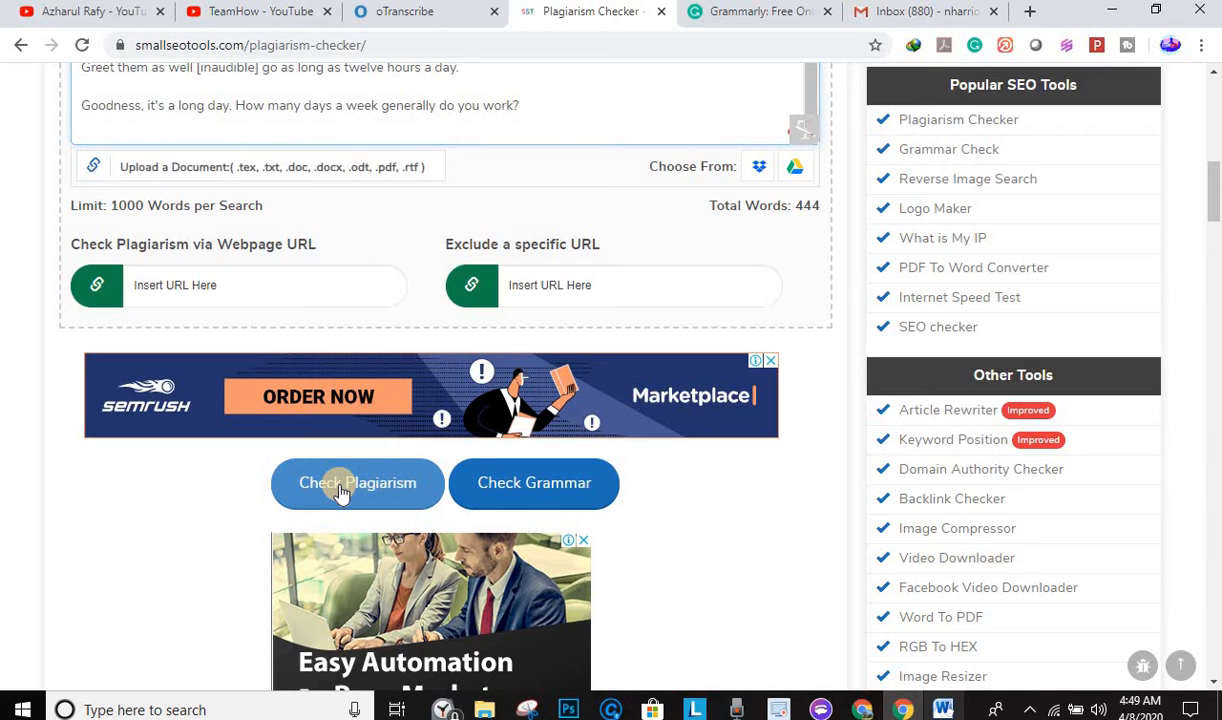
pyautogui.click(341, 490)
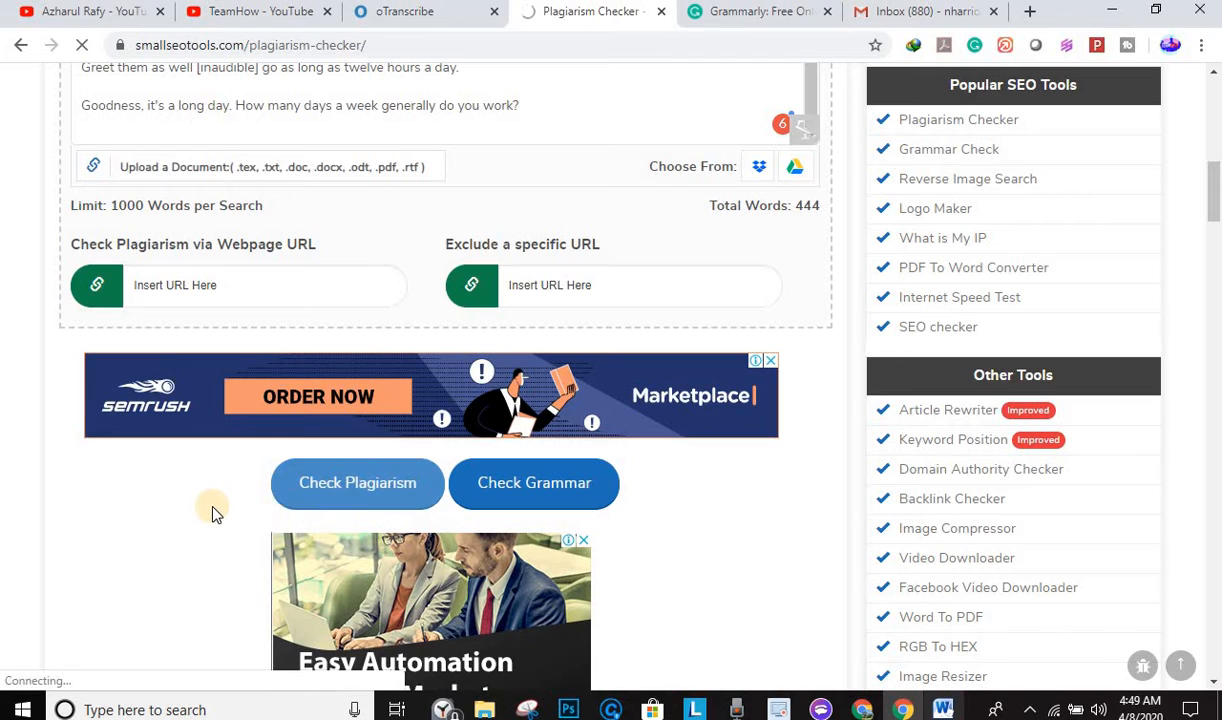
pyautogui.click(305, 490)
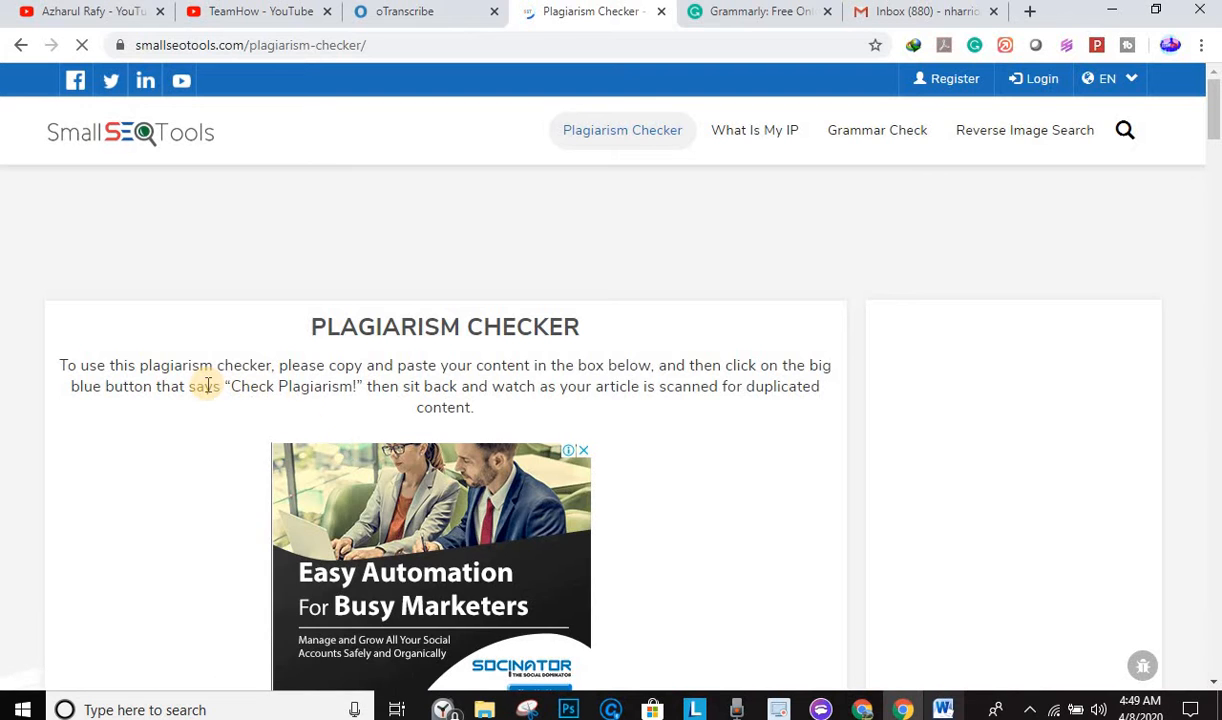
# Examine the plagiarism check results, including the plagiarism and unique percentages and the sentence-wise list of plagiarized and unique lines.
pyautogui.scroll(-6, 205, 388)
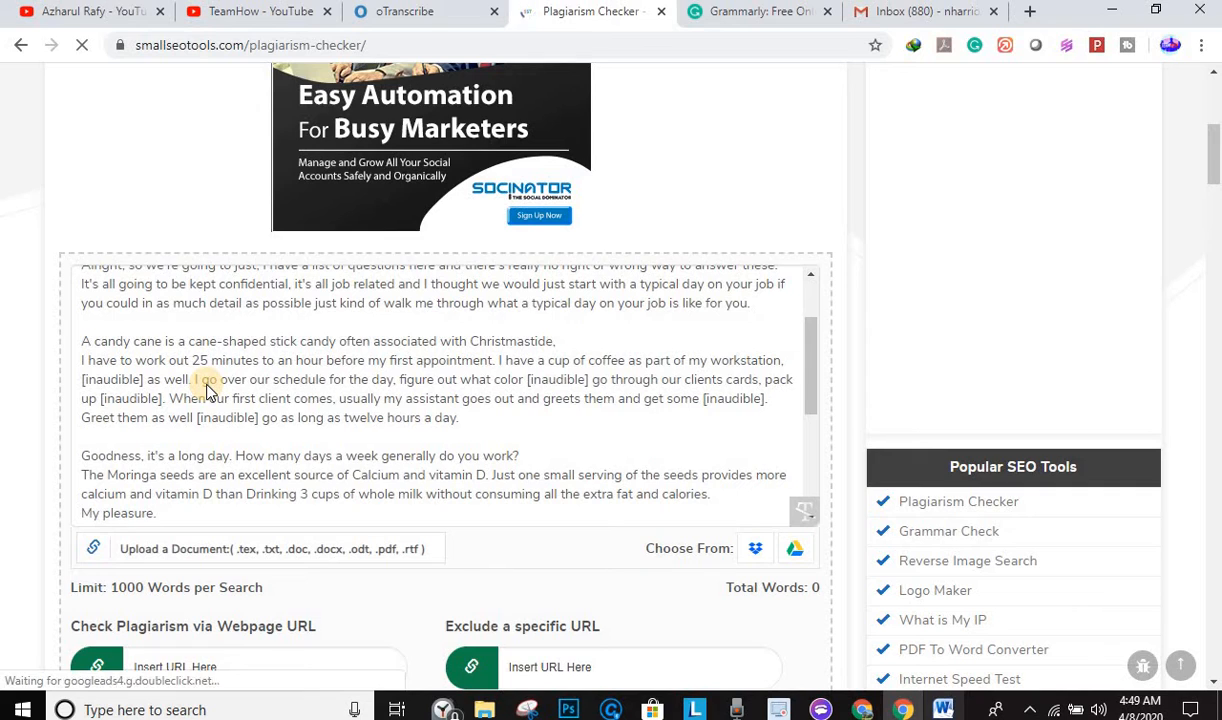
pyautogui.scroll(-2, 136, 385)
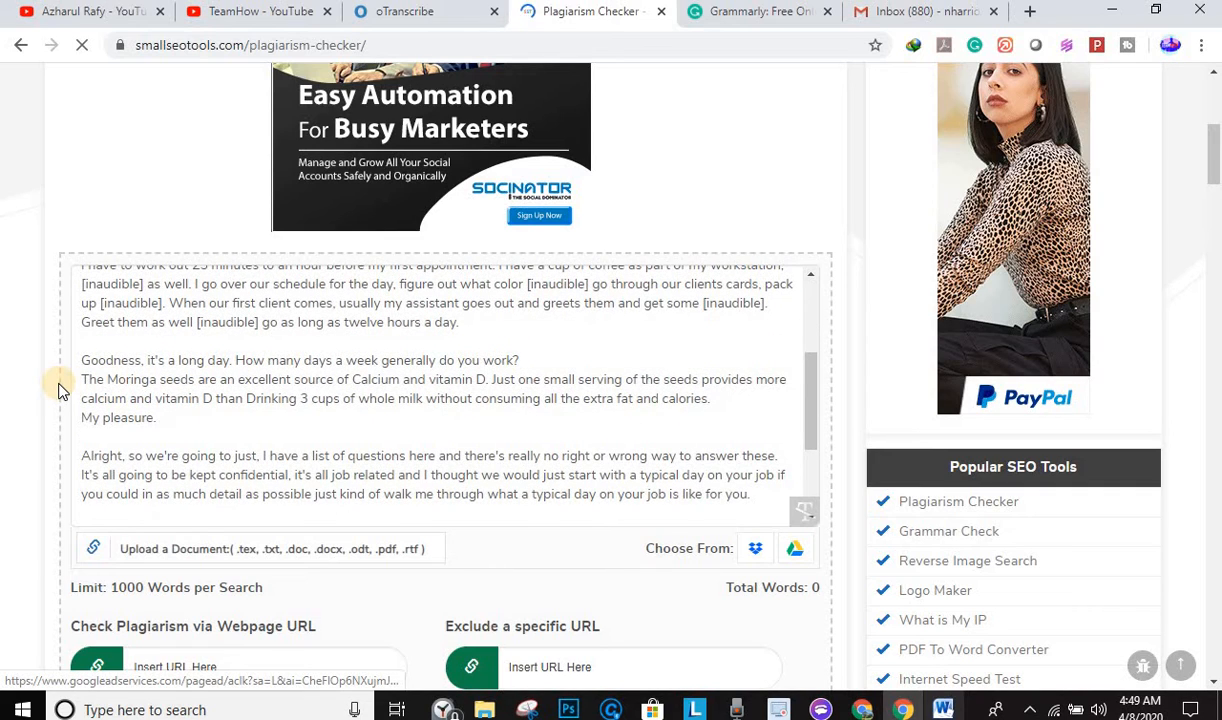
pyautogui.scroll(-2, 58, 390)
pyautogui.scroll(-2, 58, 390)
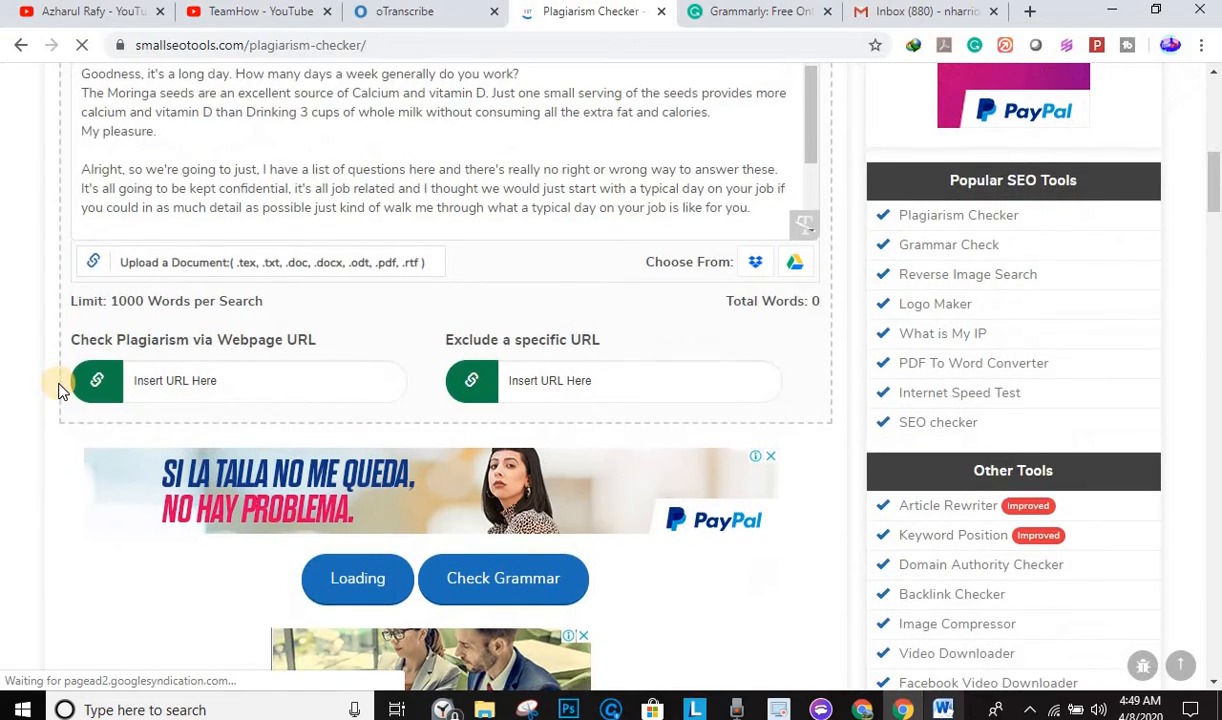
pyautogui.scroll(2, 58, 390)
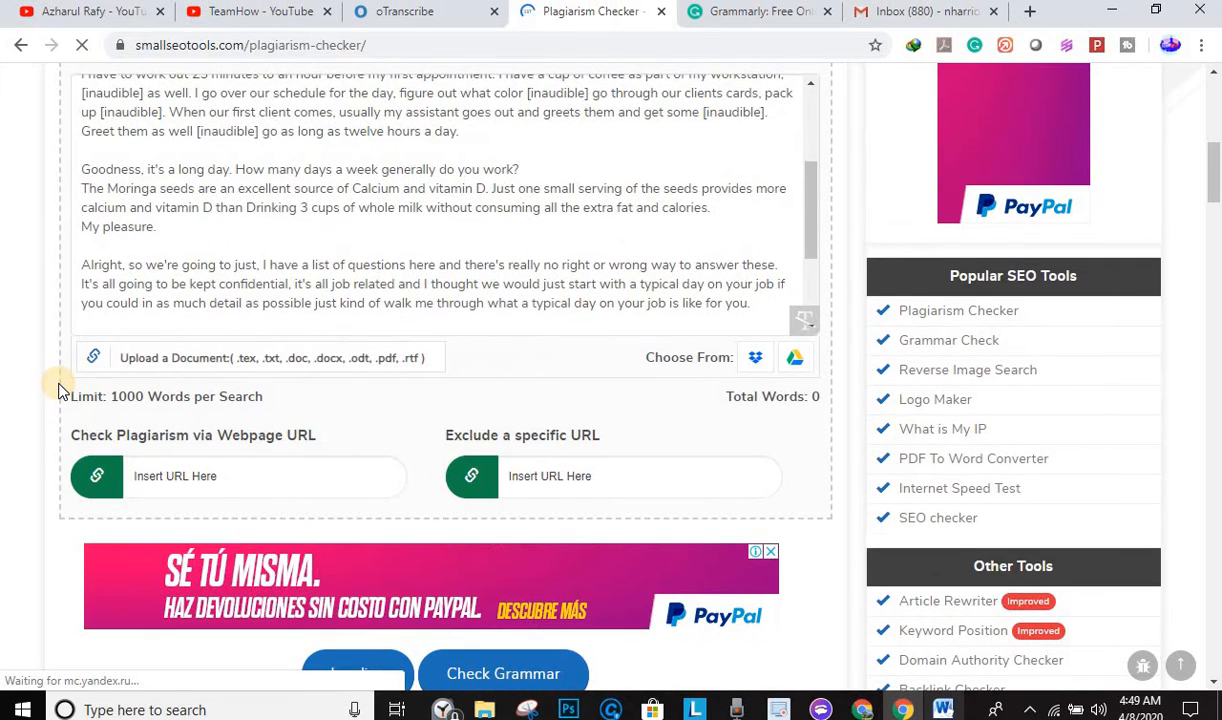
pyautogui.scroll(-1, 58, 390)
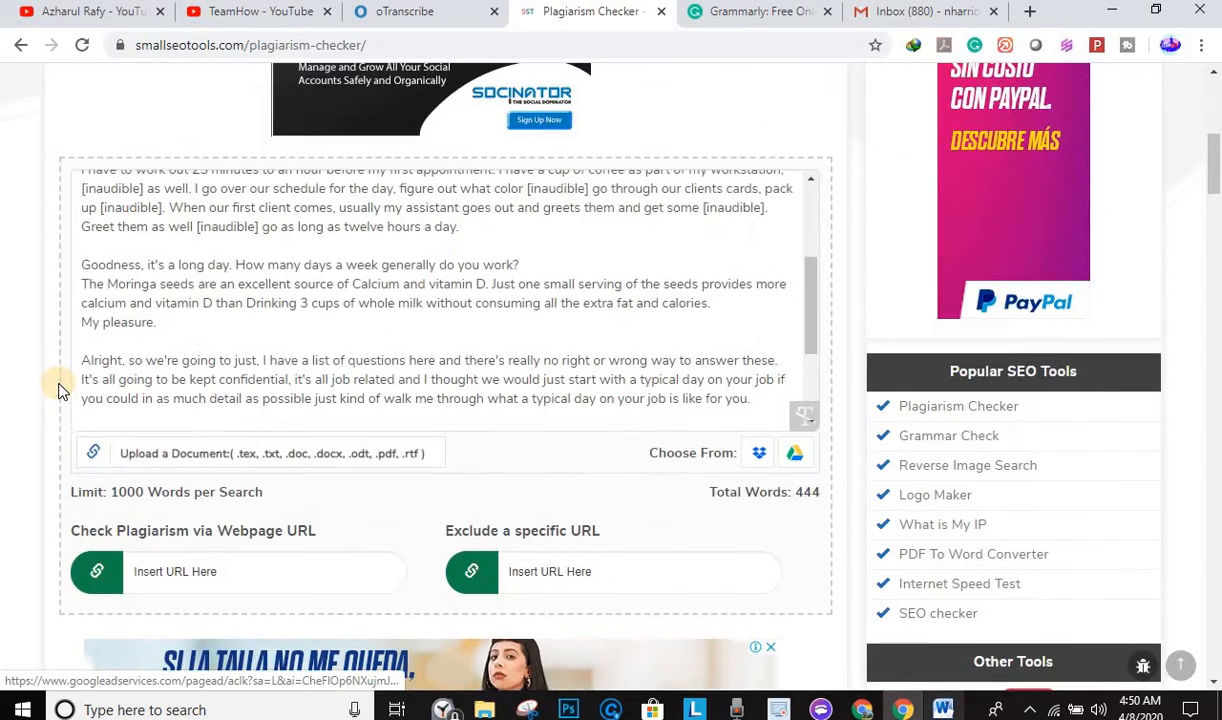
pyautogui.scroll(-7, 58, 390)
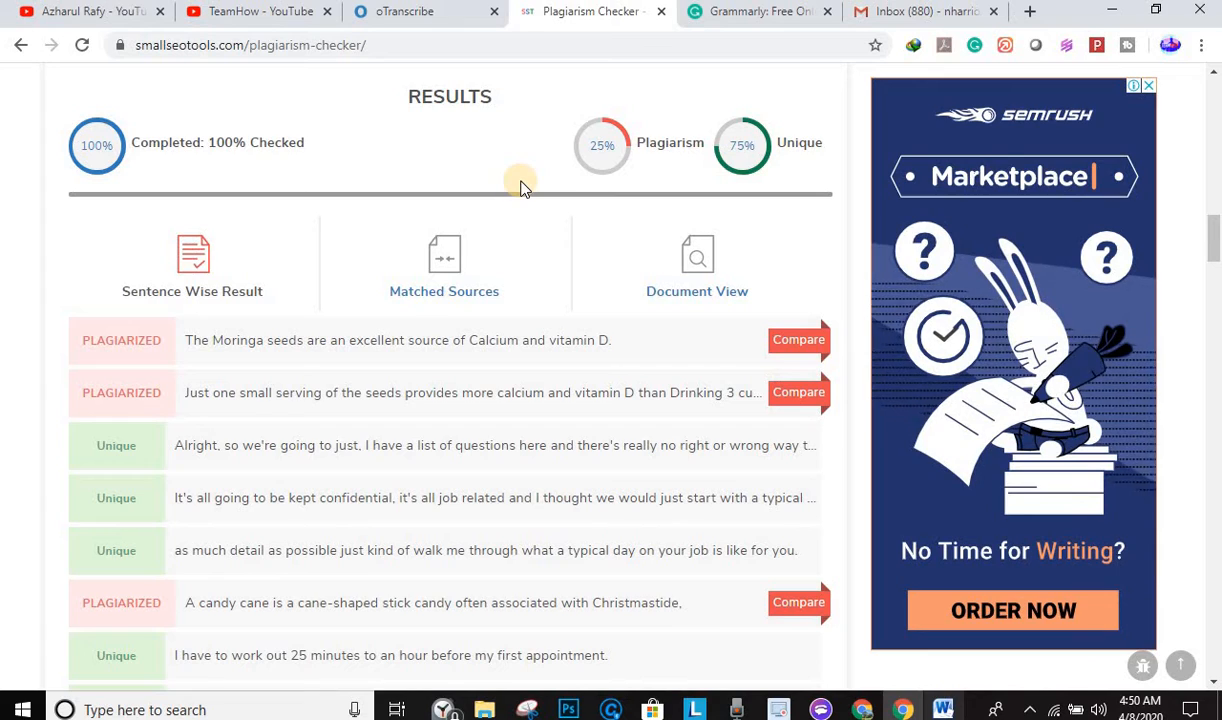
pyautogui.scroll(-4, 87, 274)
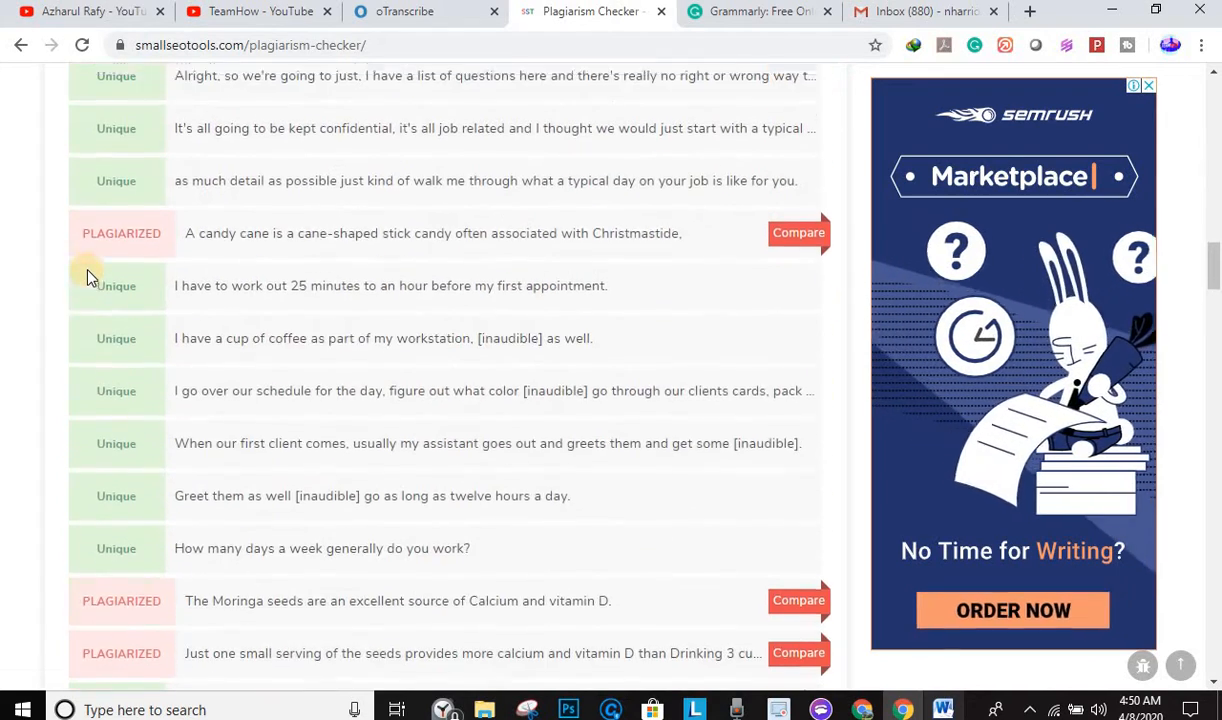
pyautogui.scroll(-7, 87, 270)
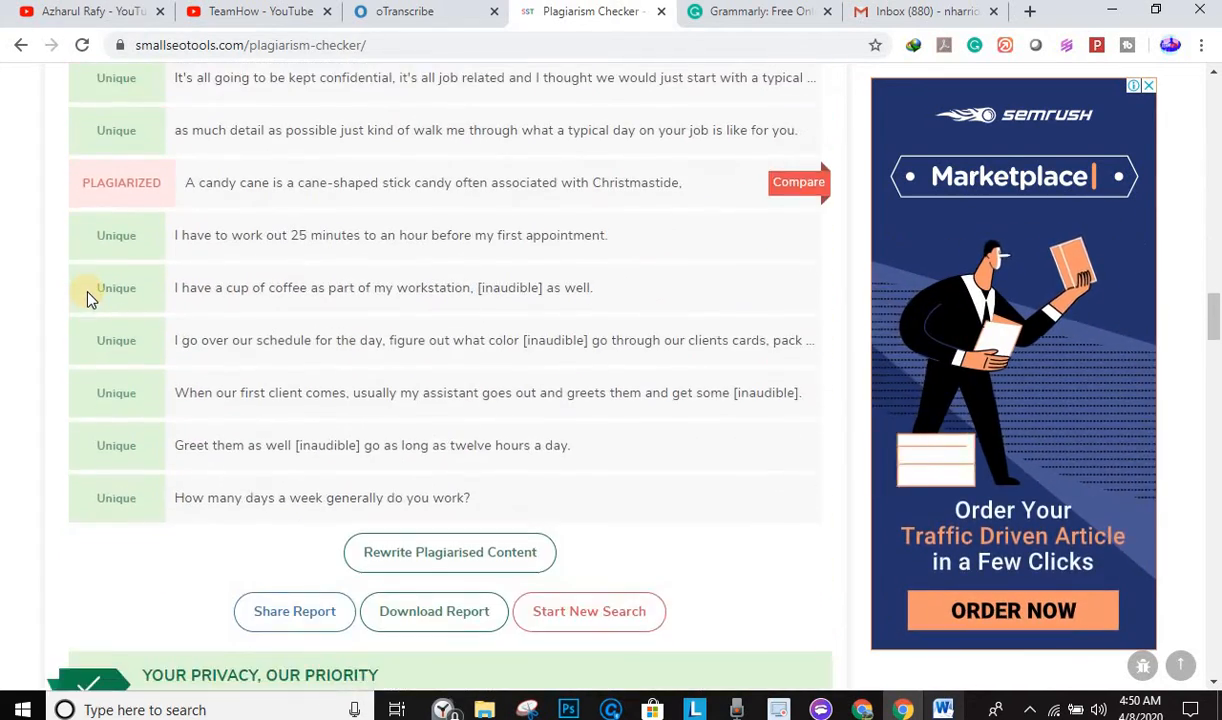
pyautogui.scroll(10, 87, 292)
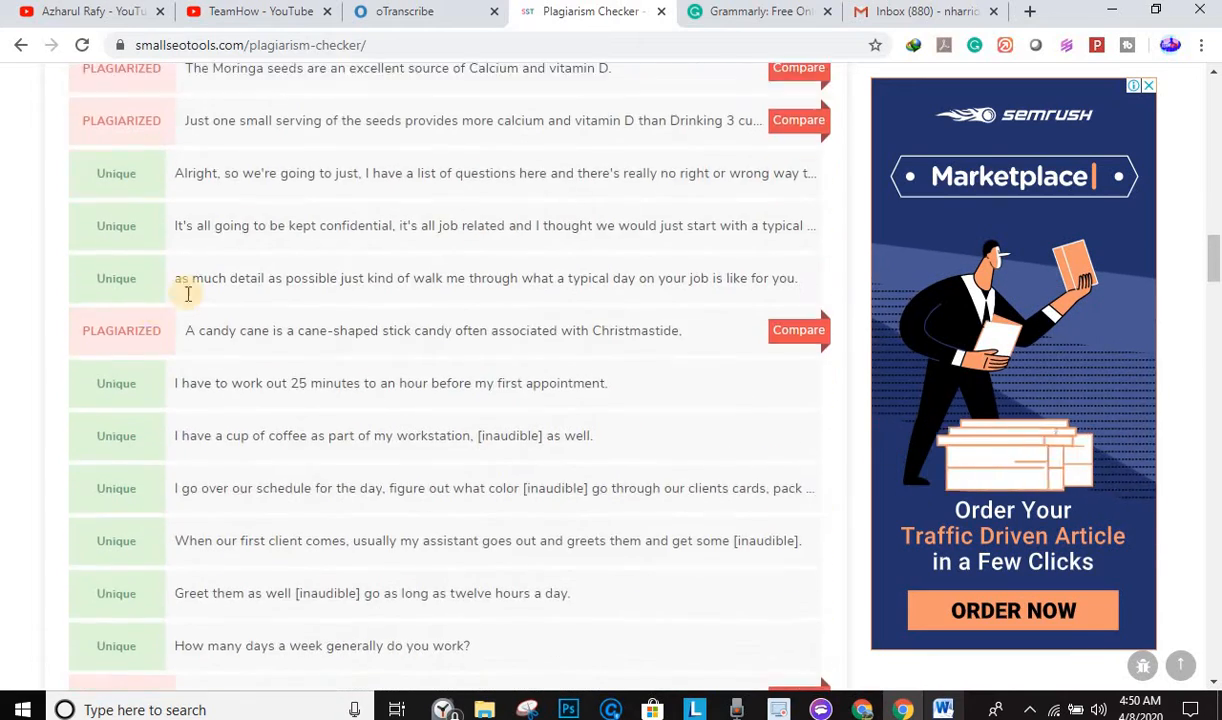
pyautogui.scroll(4, 436, 295)
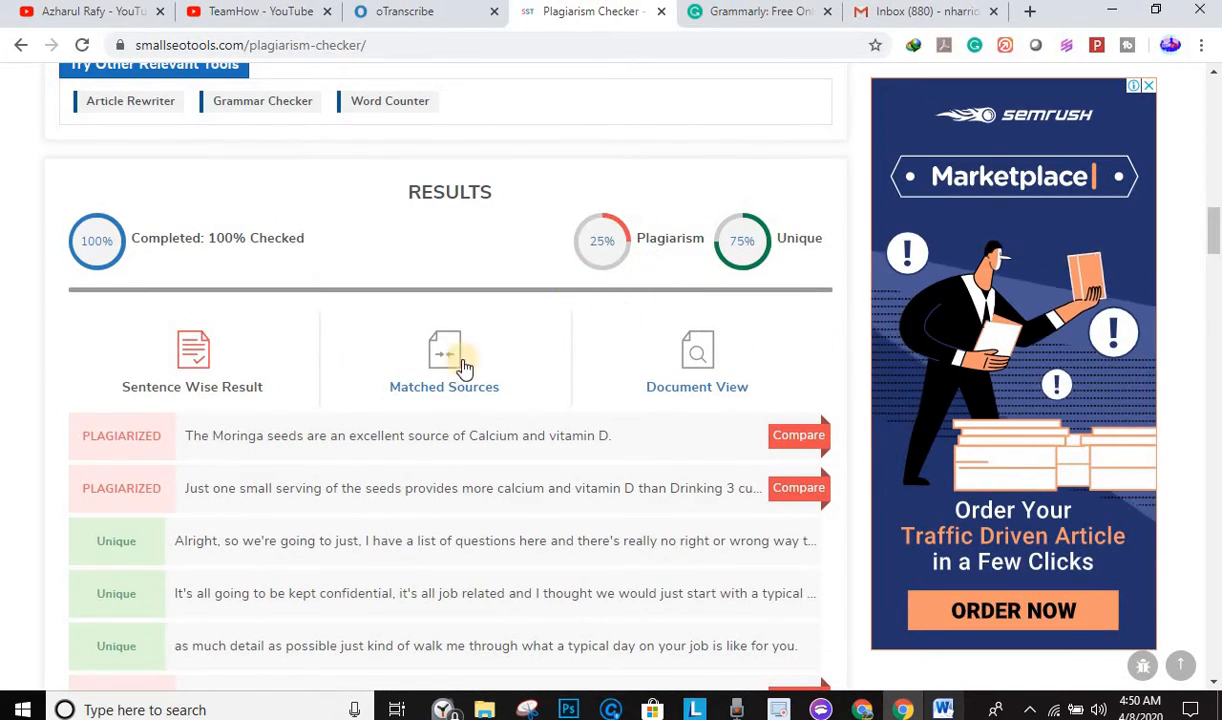
pyautogui.scroll(-2, 210, 300)
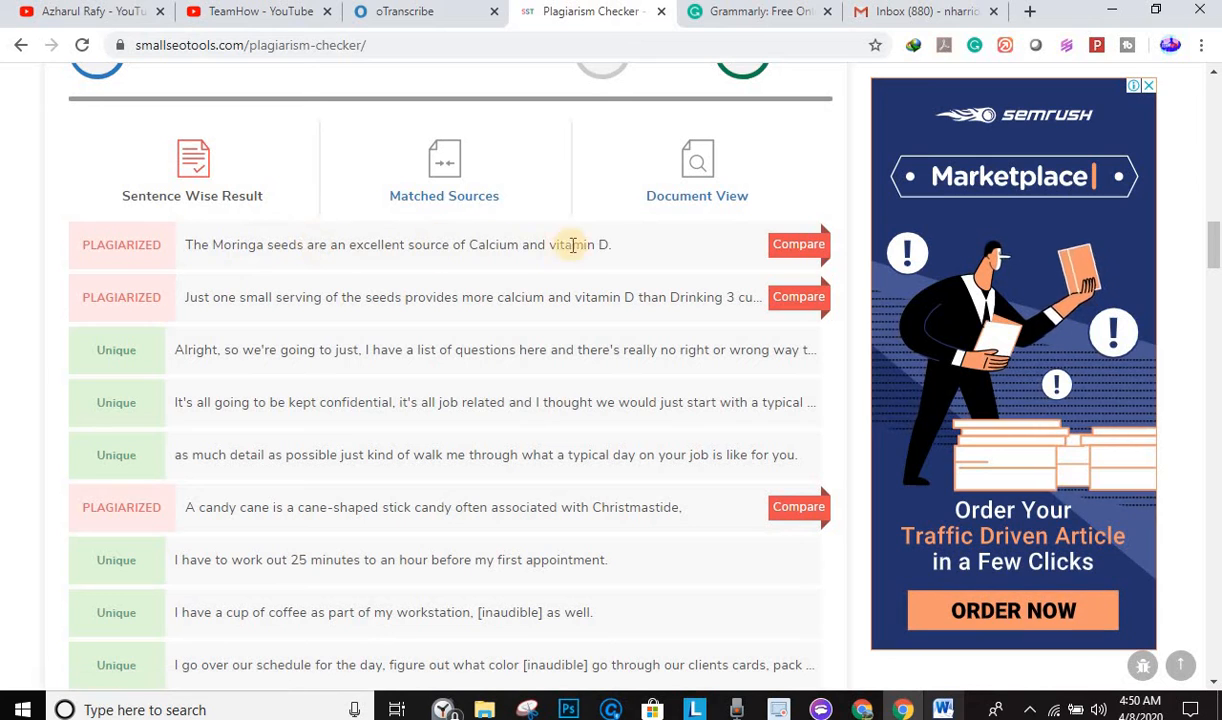
# Compare the first plagiarized sentence about Moringa seeds with its matching Google results, and close the comparison page.
pyautogui.click(799, 246)
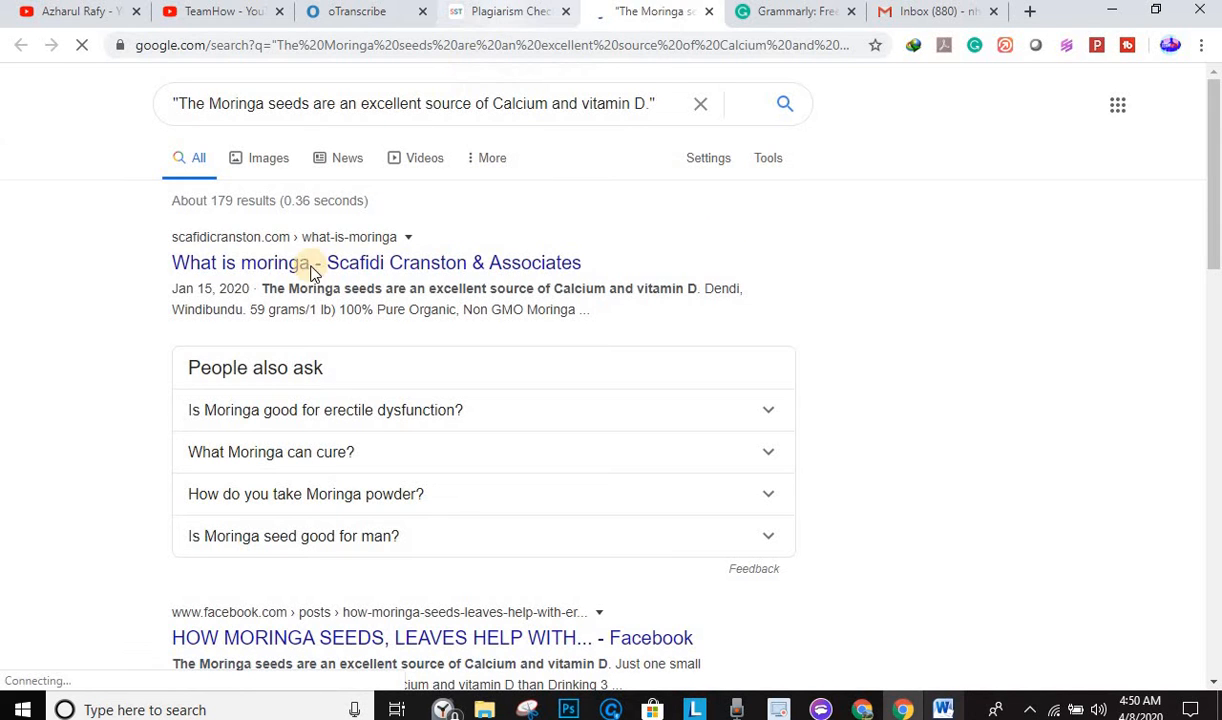
pyautogui.scroll(-1, 240, 286)
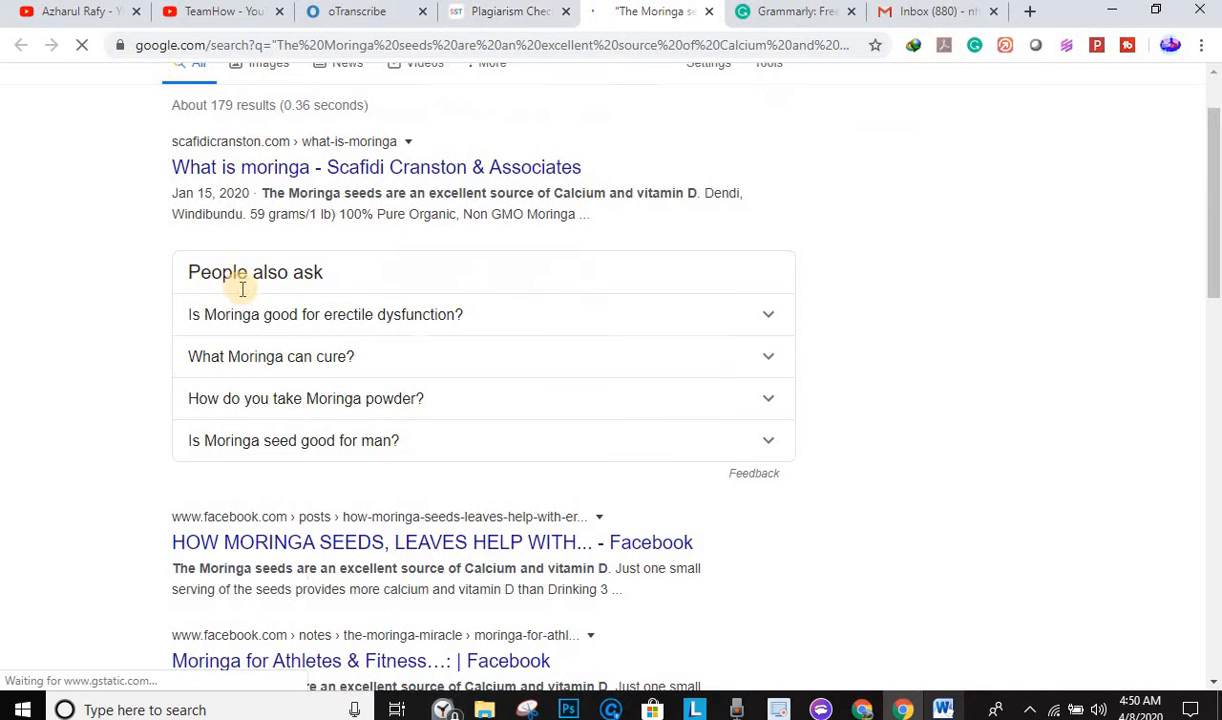
pyautogui.scroll(-1, 215, 340)
pyautogui.scroll(-1, 235, 412)
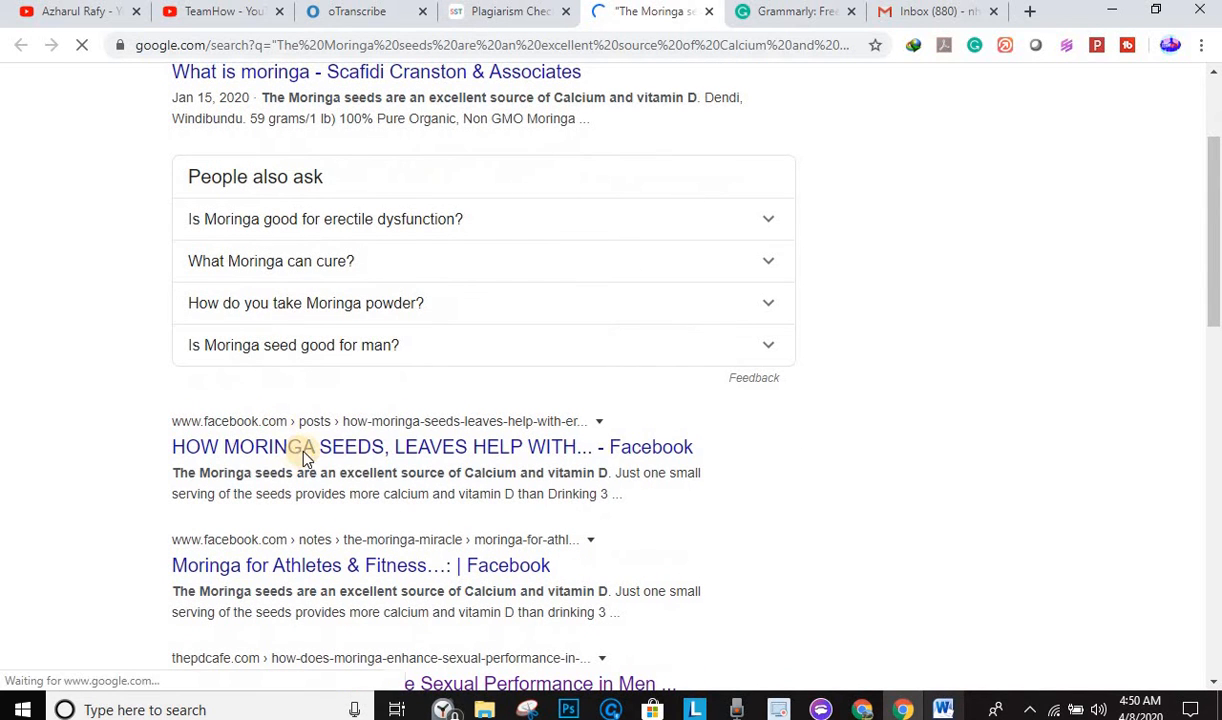
pyautogui.scroll(1, 660, 263)
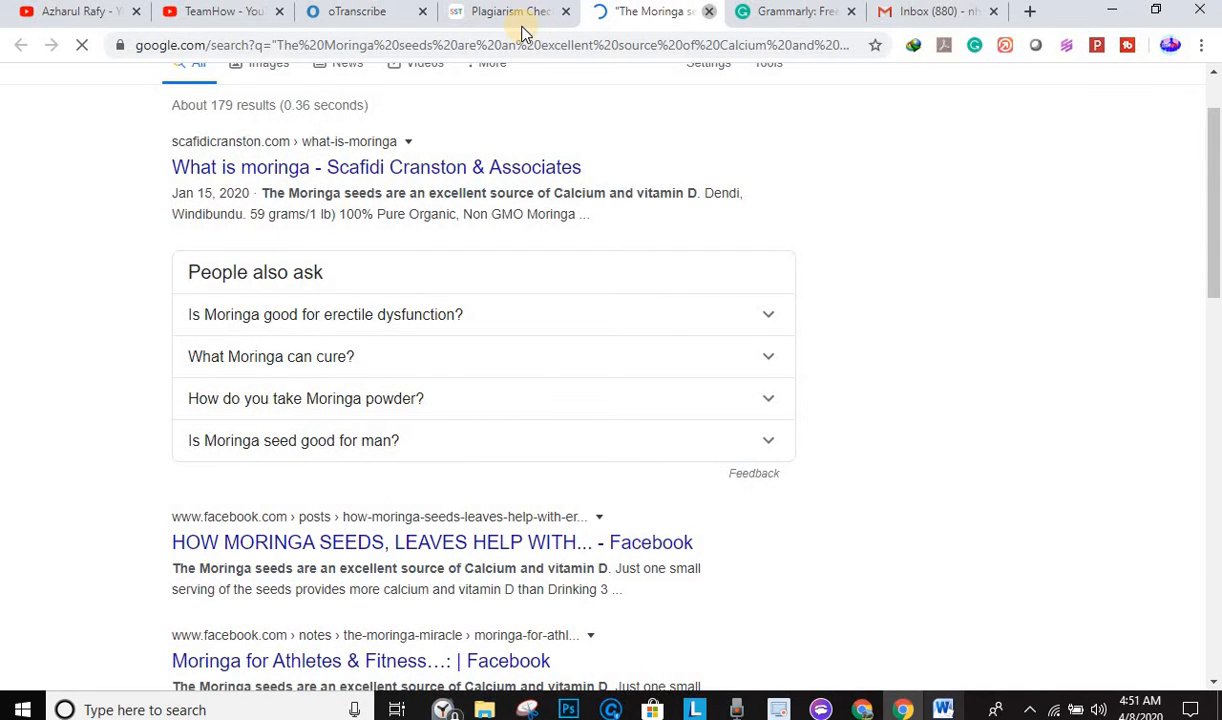
pyautogui.hotkey('ctrl', 'w')
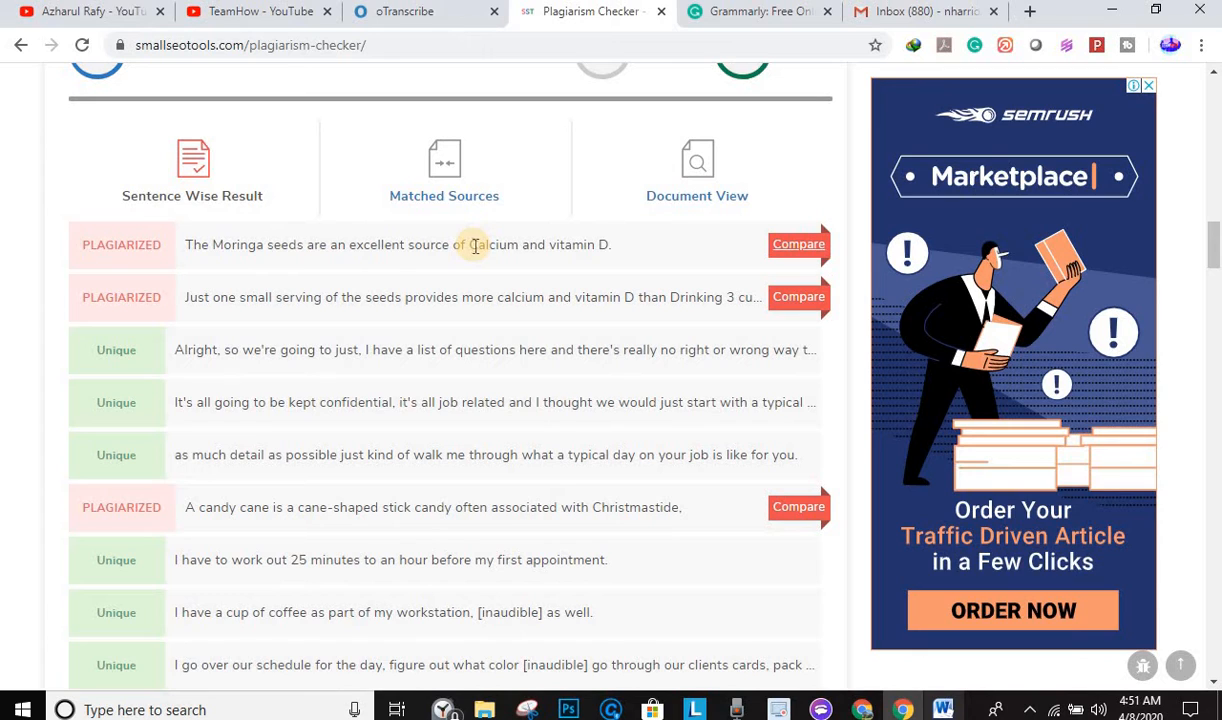
# Copy the plagiarized sentence "The Moringa seeds are an excellent source of Calcium and vitamin D." from the results and switch to the Word document.
pyautogui.tripleClick(519, 245)
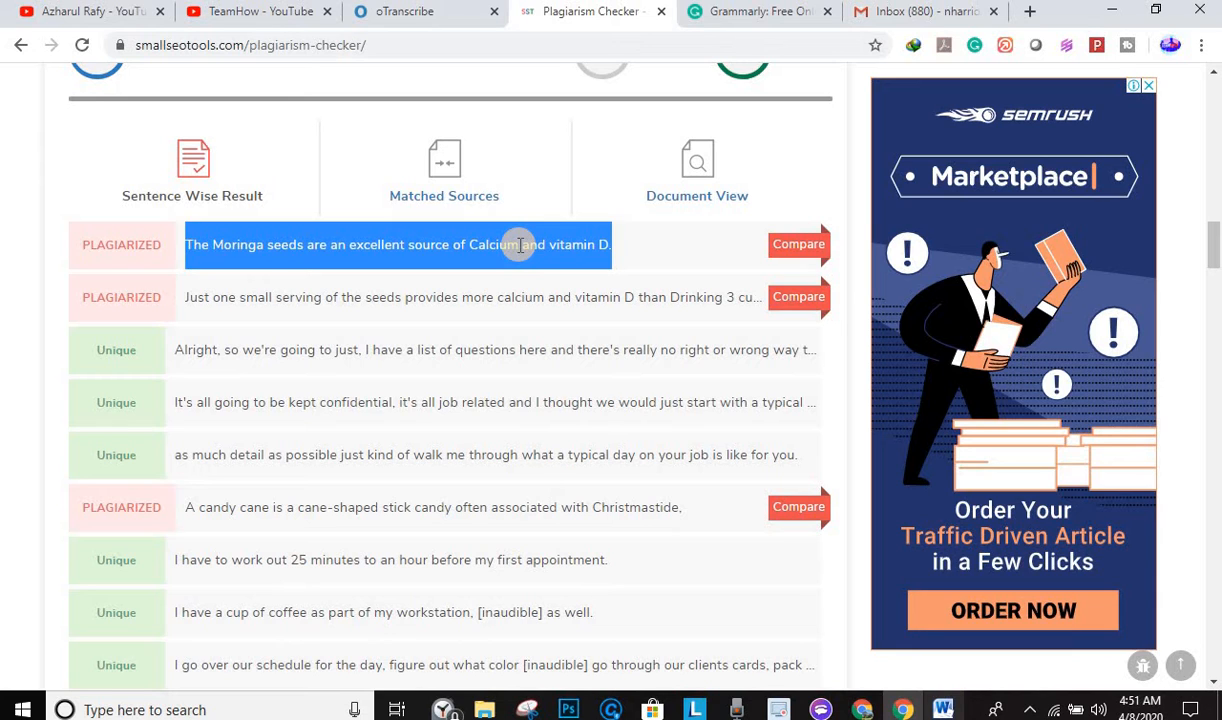
pyautogui.rightClick(519, 245)
pyautogui.click(554, 257)
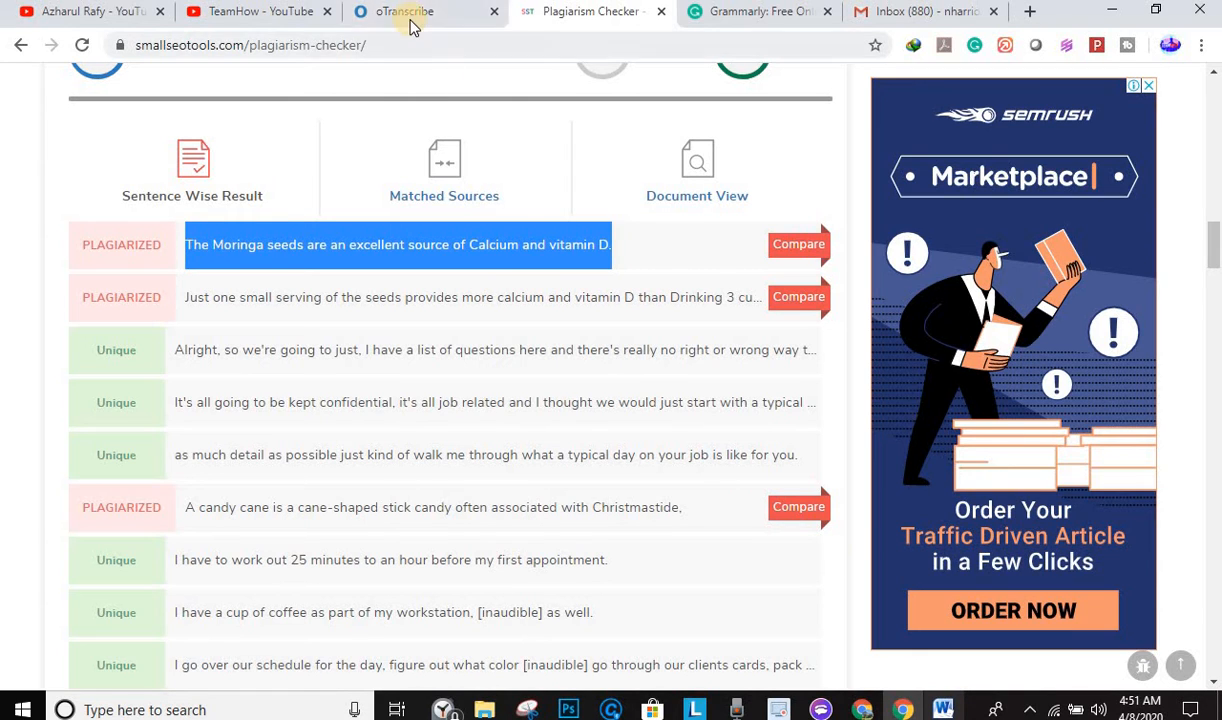
pyautogui.click(945, 709)
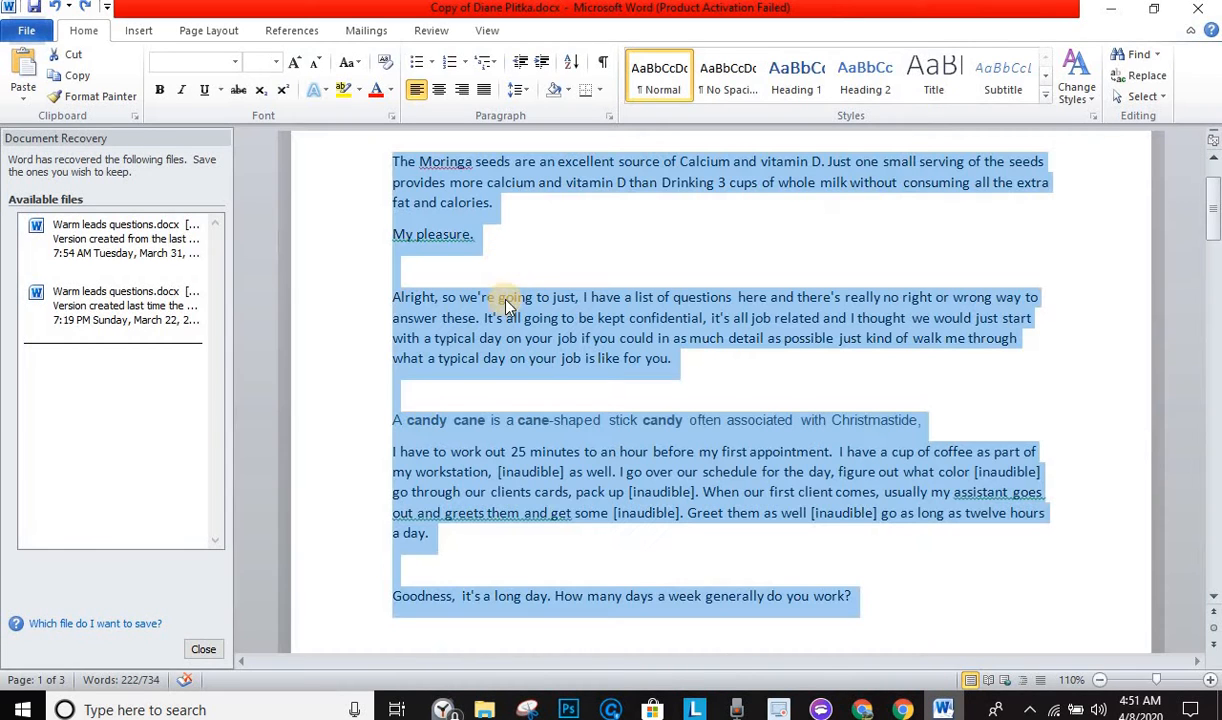
# Copy the selected transcript passage from the Word document and paste it into the oTranscribe editor in Chrome.
pyautogui.rightClick(506, 313)
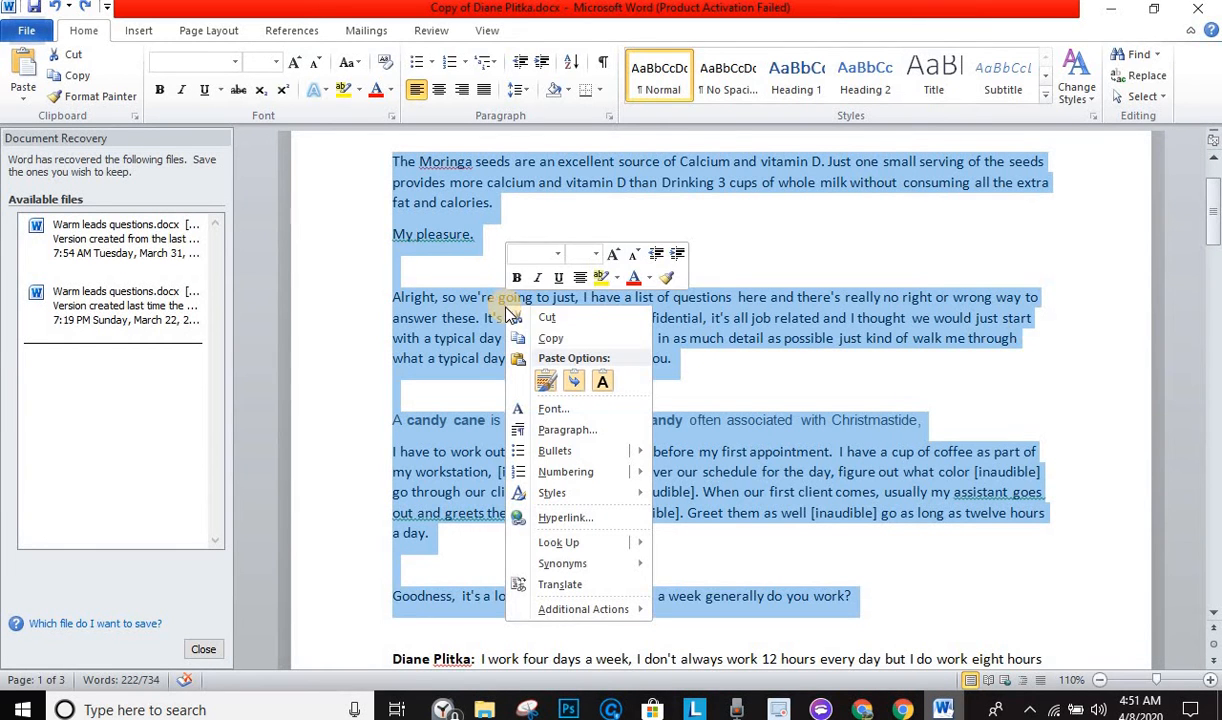
pyautogui.click(545, 318)
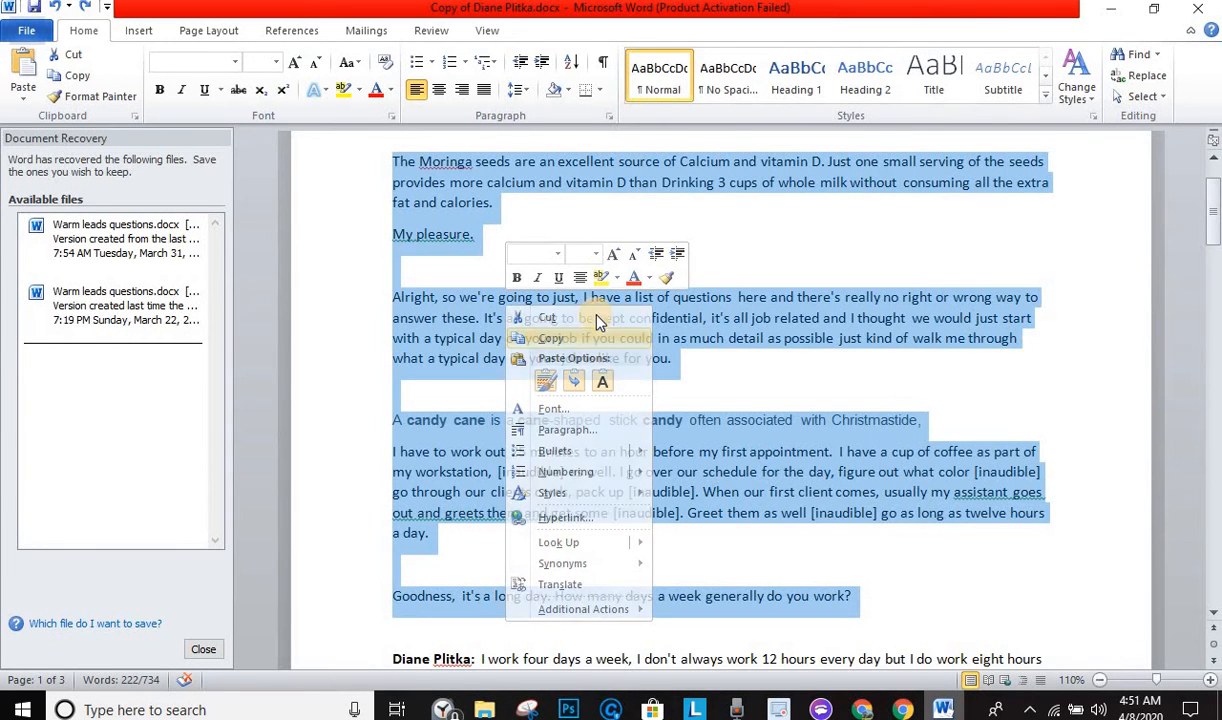
pyautogui.click(1110, 8)
pyautogui.tripleClick(646, 265)
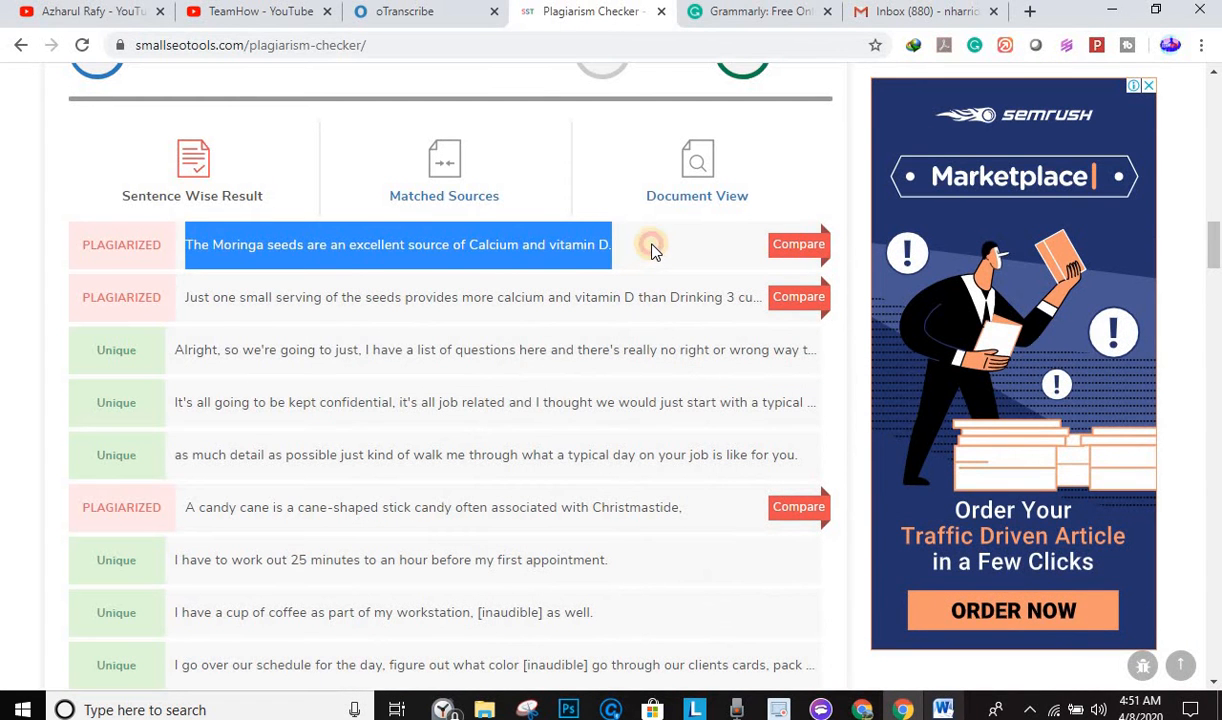
pyautogui.click(648, 250)
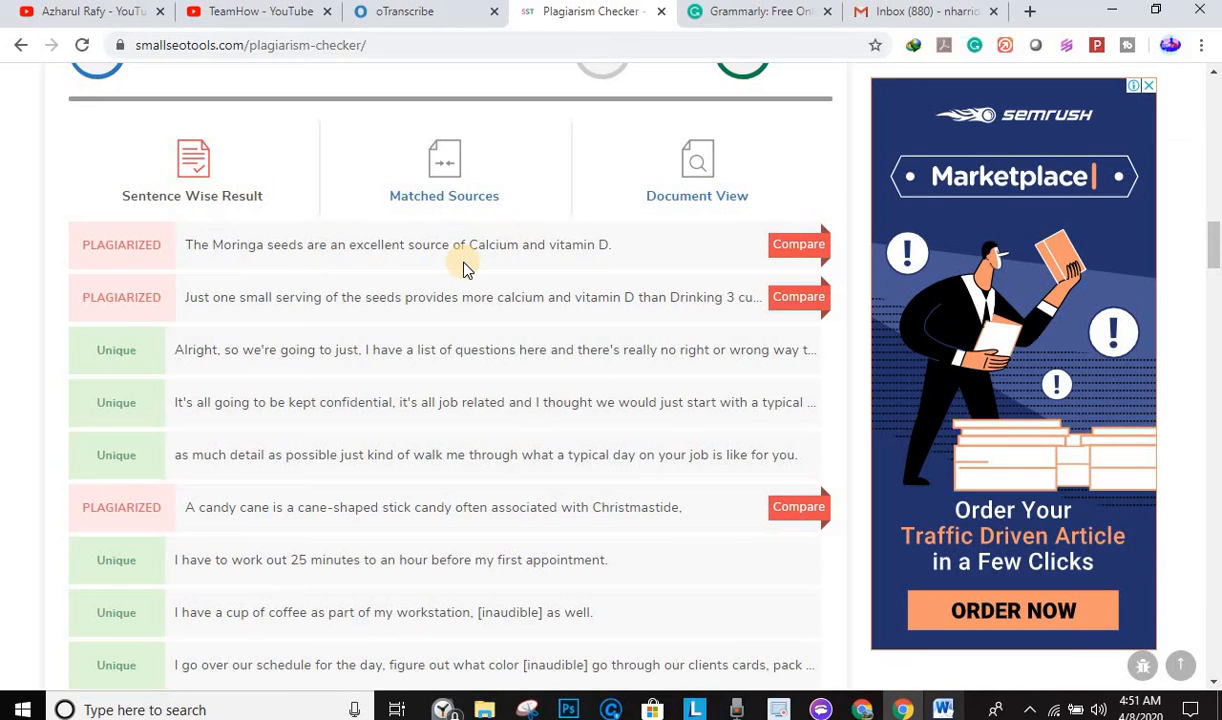
pyautogui.click(421, 18)
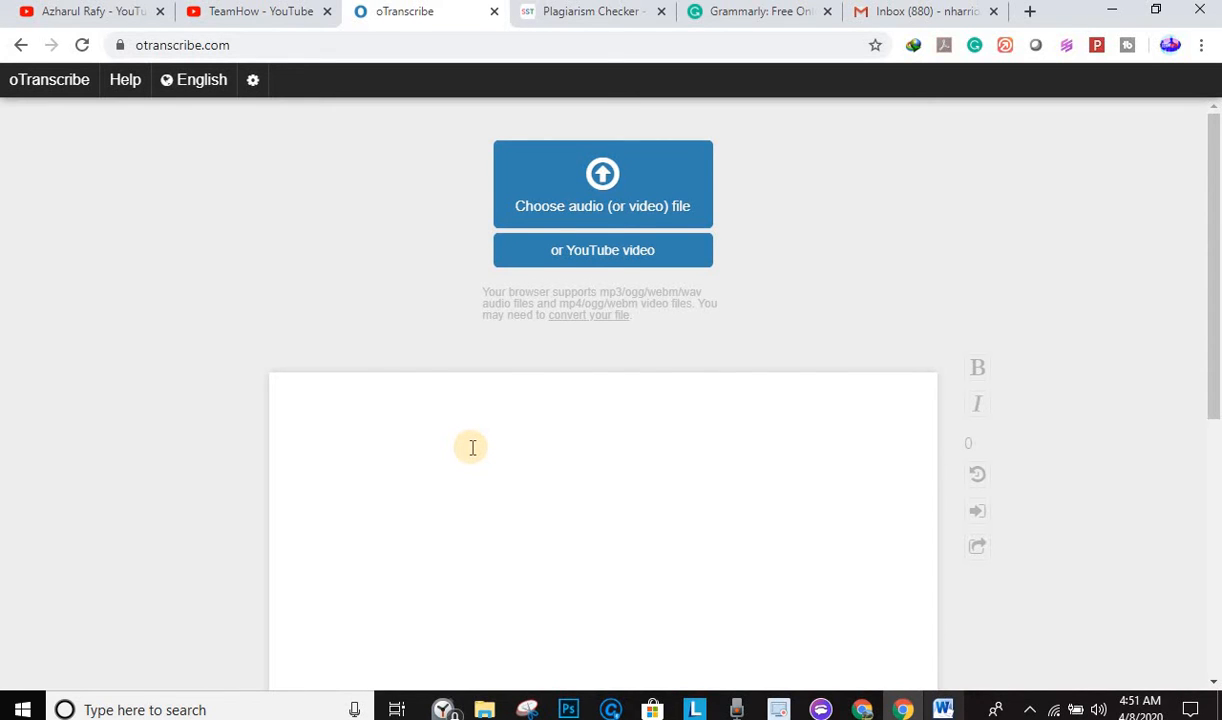
pyautogui.hotkey('ctrl', 'v')
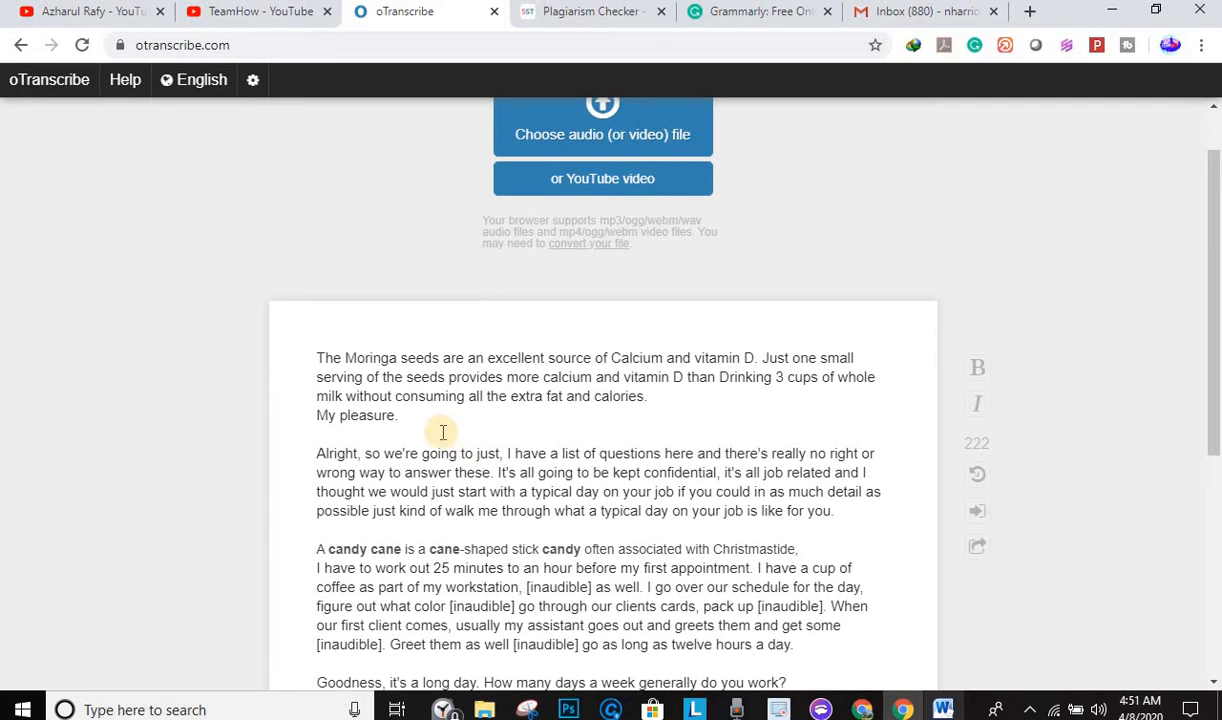
pyautogui.scroll(-1, 388, 428)
pyautogui.scroll(1, 382, 418)
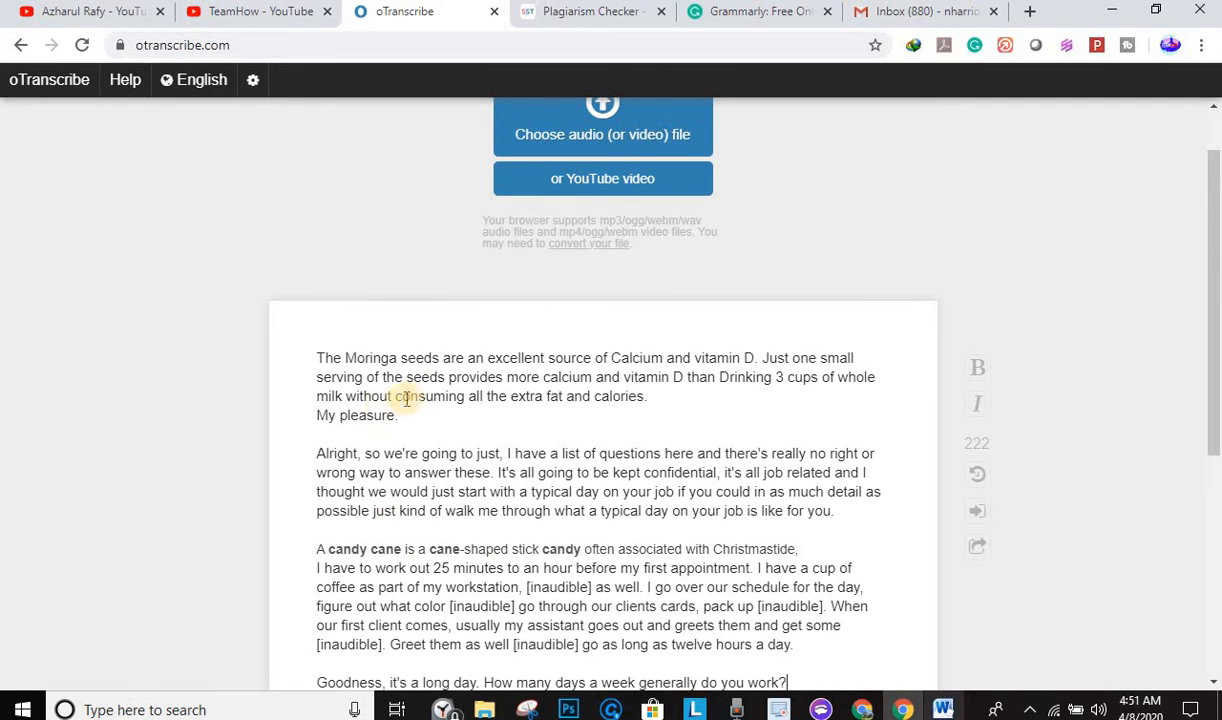
# Copy the first plagiarized sentence about Moringa seeds from the plagiarism results and find it in the oTranscribe text.
pyautogui.click(590, 14)
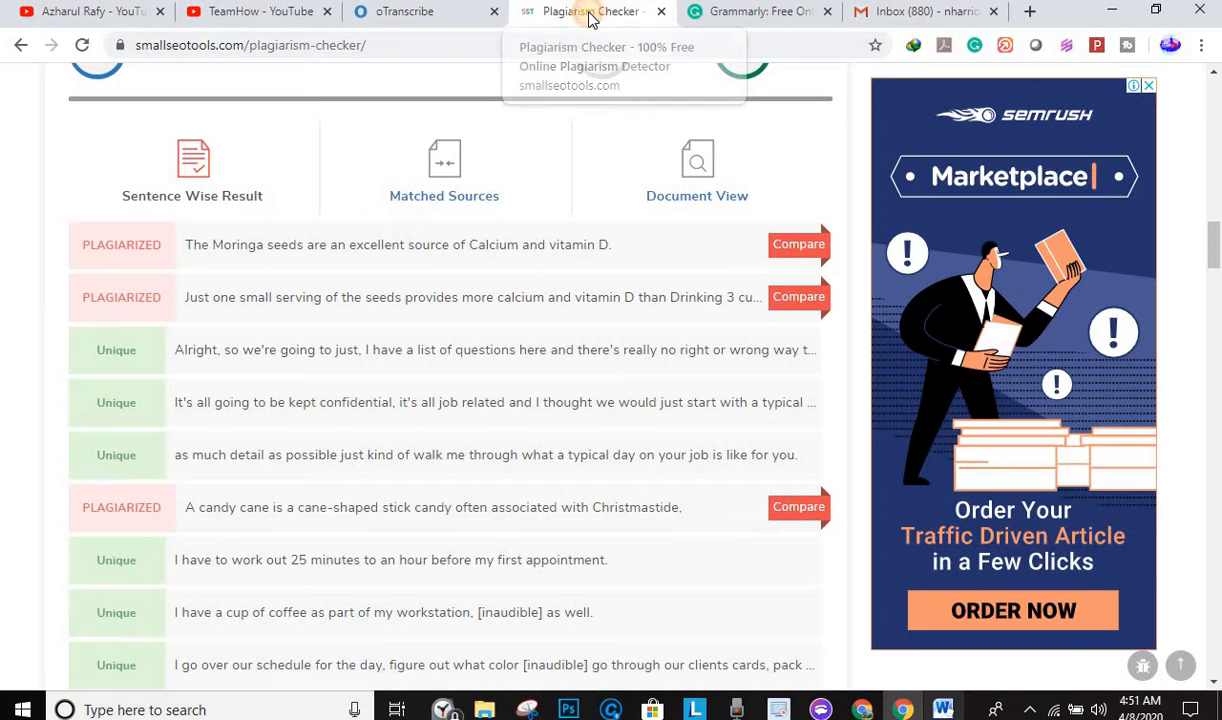
pyautogui.tripleClick(372, 244)
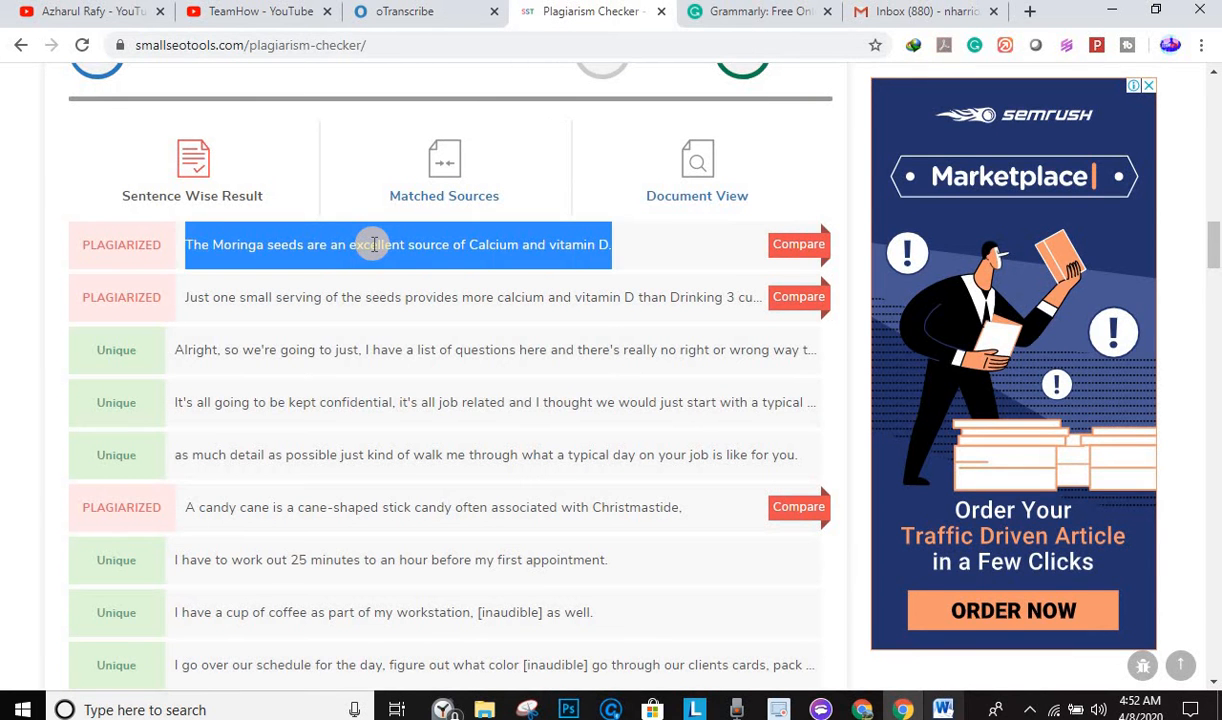
pyautogui.click(451, 20)
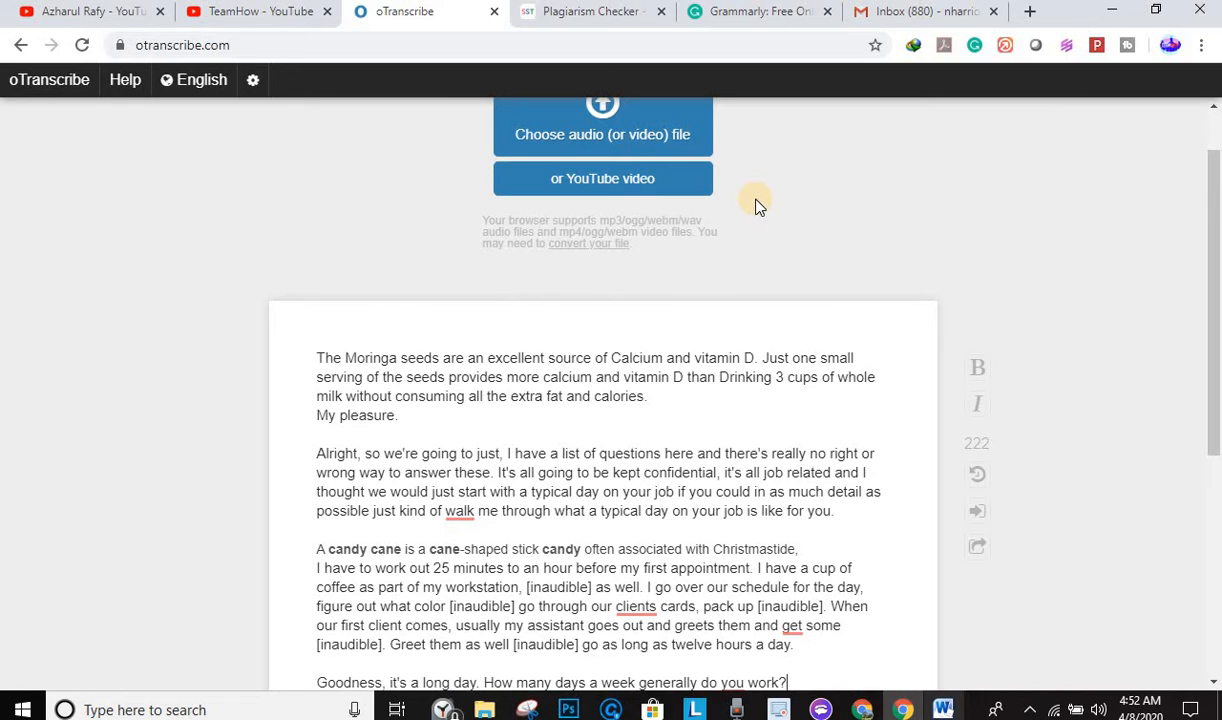
pyautogui.hotkey('ctrl', 'f')
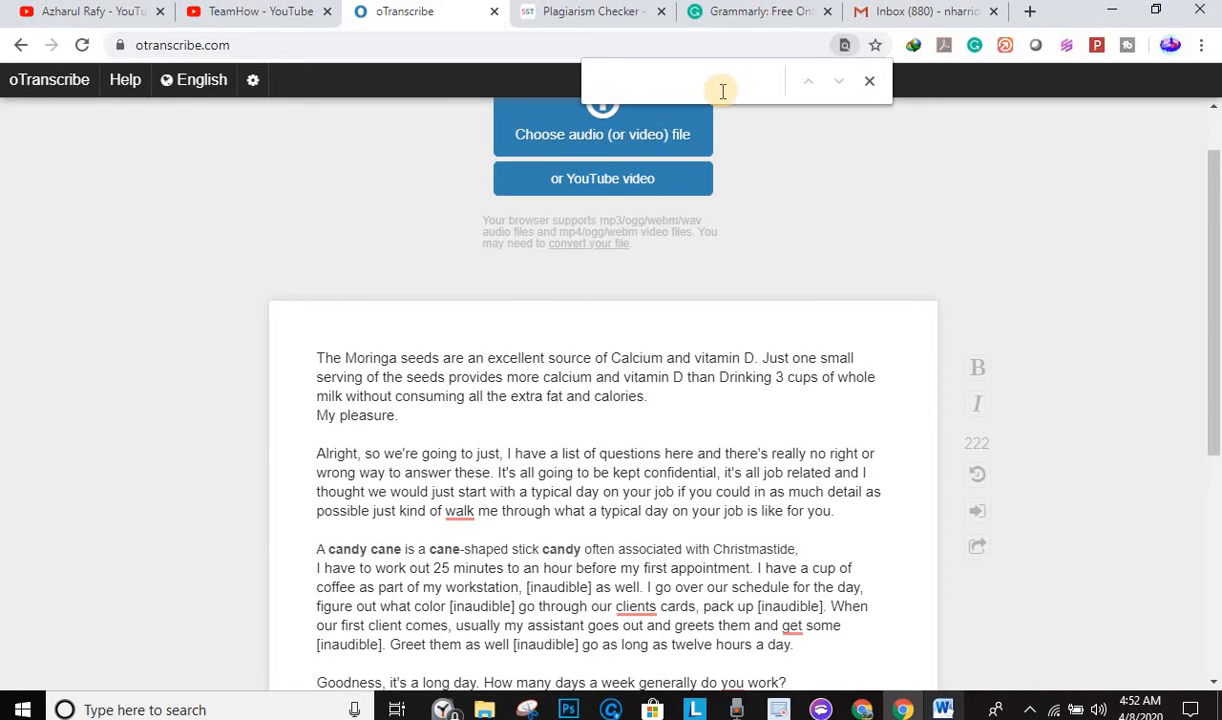
pyautogui.hotkey('ctrl', 'v')
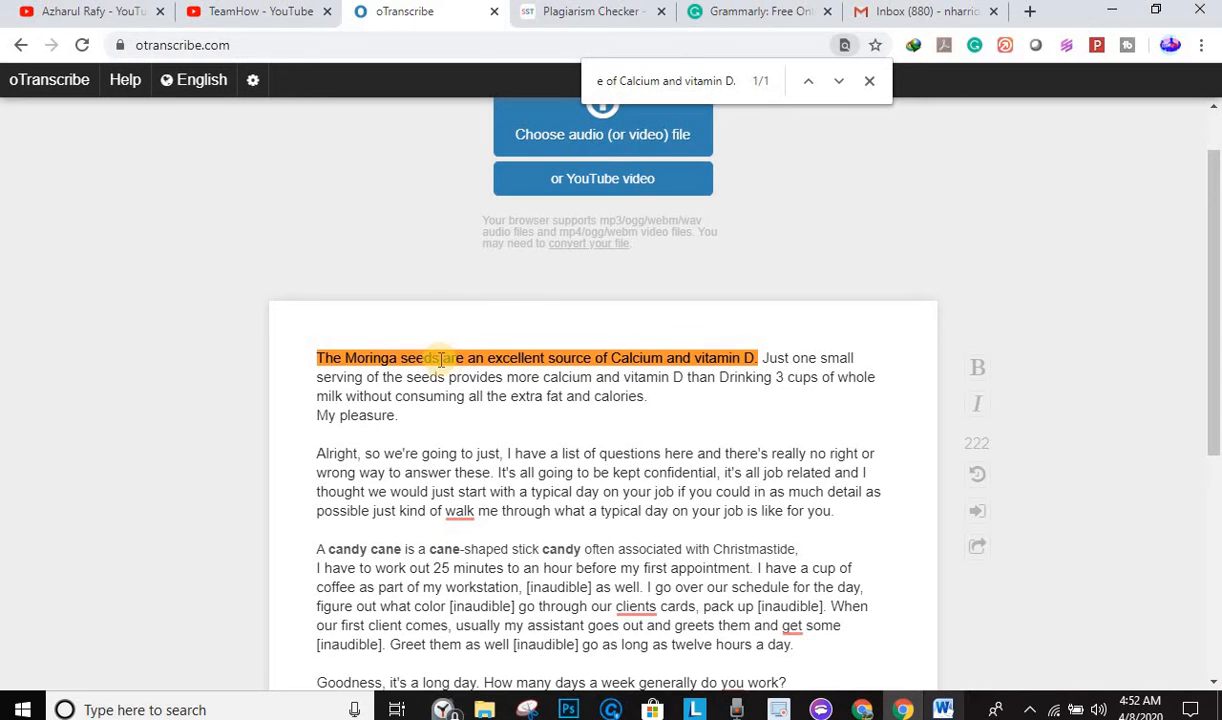
# Reword the first sentence by removing "The" before "Moringa" and replacing "excellent" with "wonderful".
pyautogui.click(350, 358)
pyautogui.press('BackSpace')
pyautogui.press('BackSpace')
pyautogui.press('BackSpace')
pyautogui.press('BackSpace')
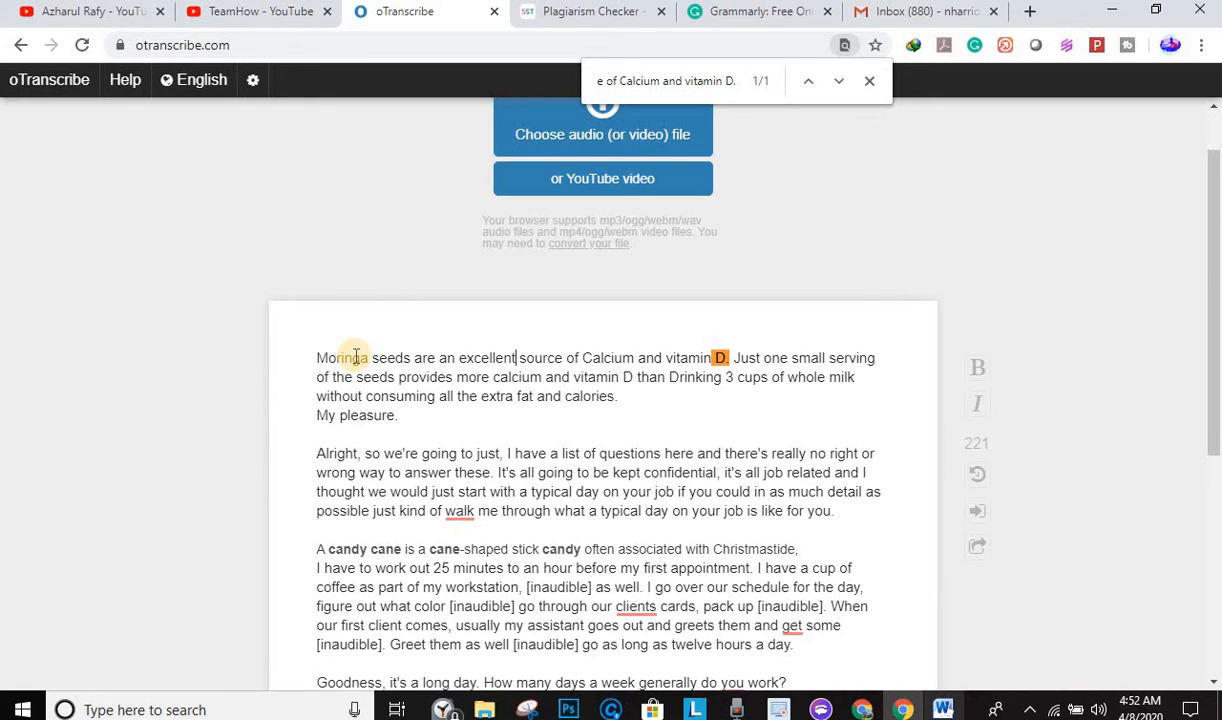
pyautogui.press('BackSpace')
pyautogui.press('BackSpace')
pyautogui.press('BackSpace')
pyautogui.press('BackSpace')
pyautogui.press('BackSpace')
pyautogui.press('BackSpace')
pyautogui.press('BackSpace')
pyautogui.press('BackSpace')
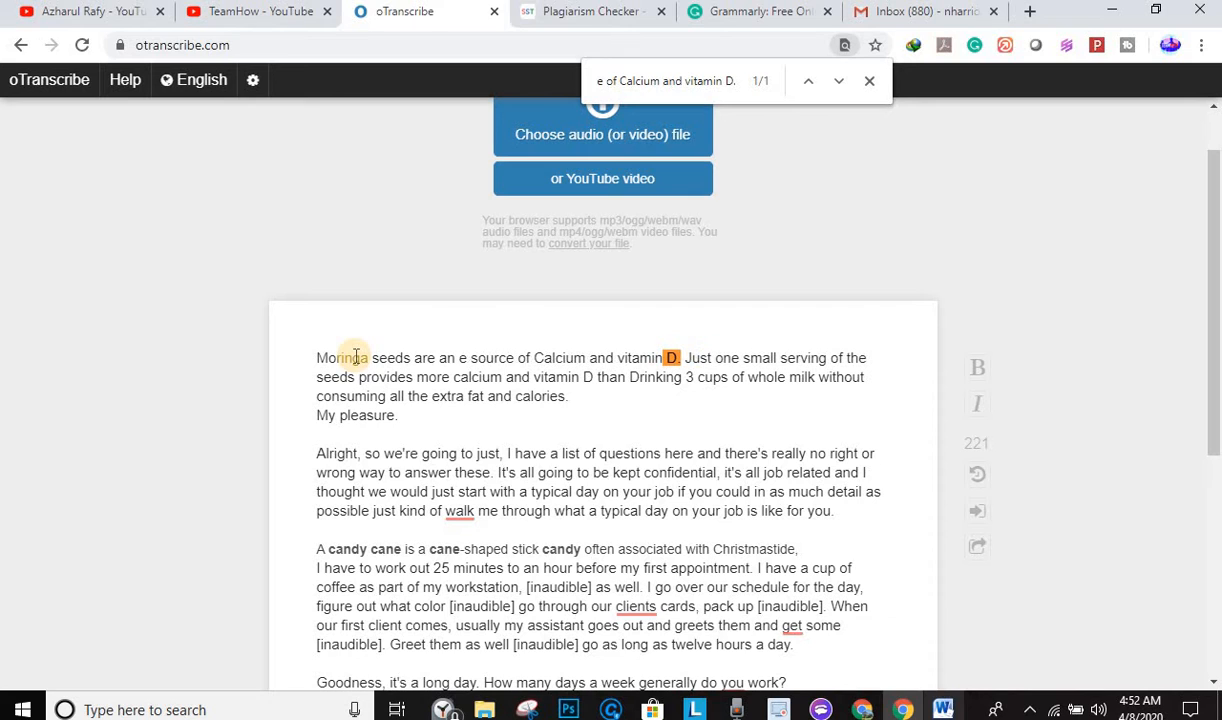
pyautogui.press('BackSpace')
pyautogui.write('wonderf')
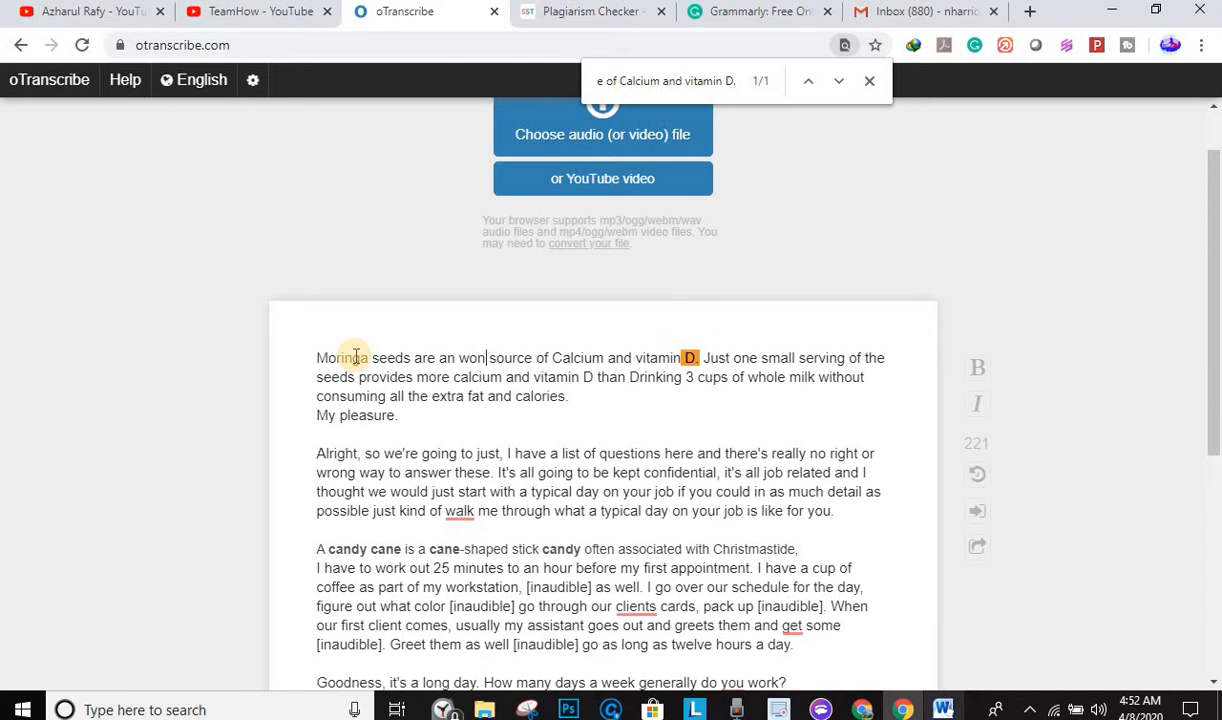
pyautogui.write('ul')
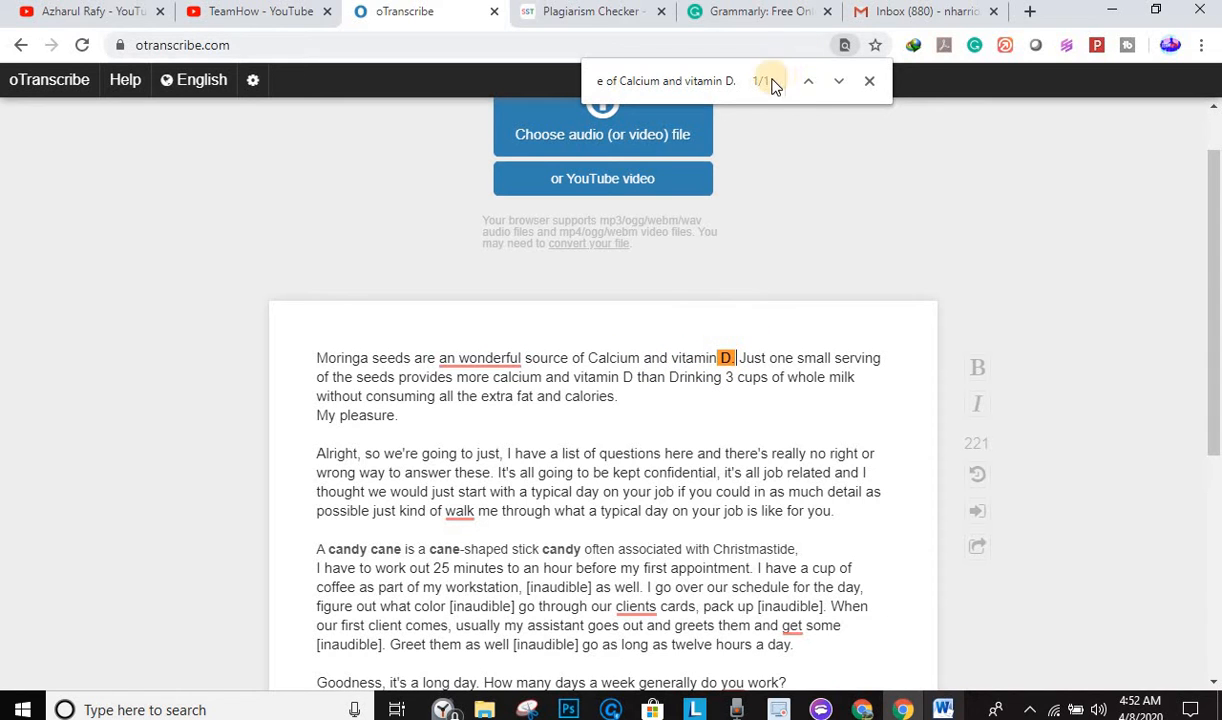
# Copy the second plagiarized sentence, beginning "Just one small serving of the seeds", from the results and find it in the oTranscribe text.
pyautogui.click(567, 12)
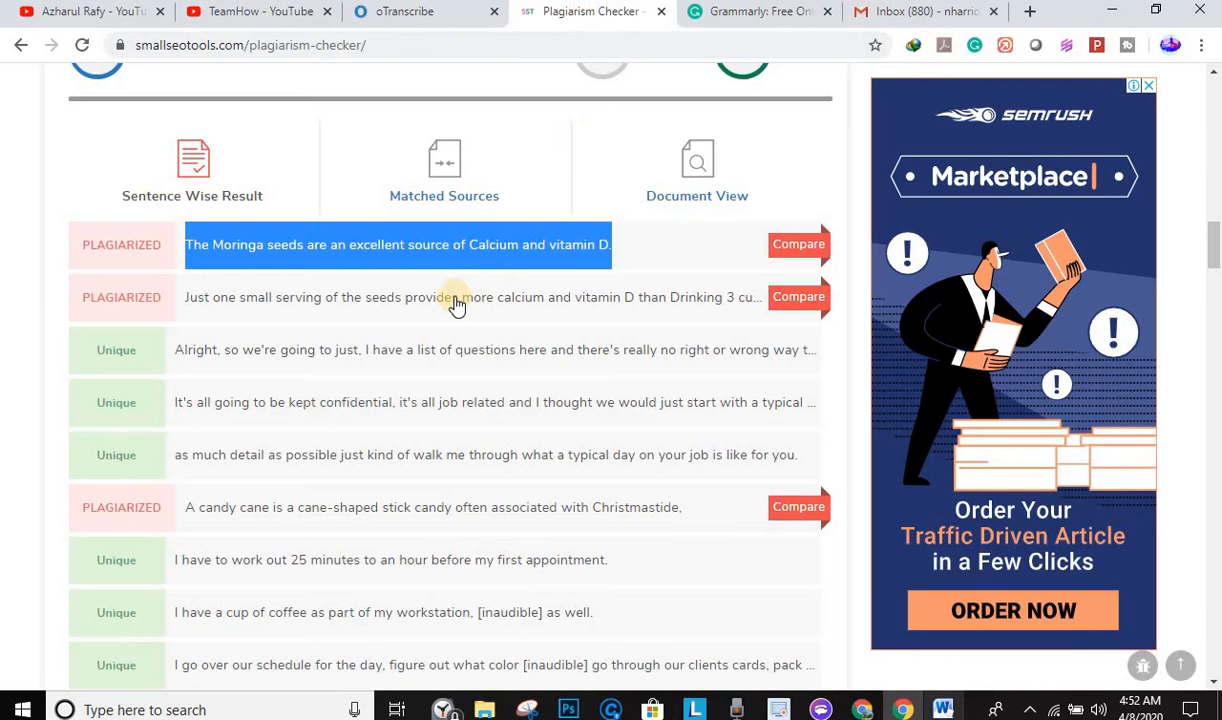
pyautogui.click(479, 296)
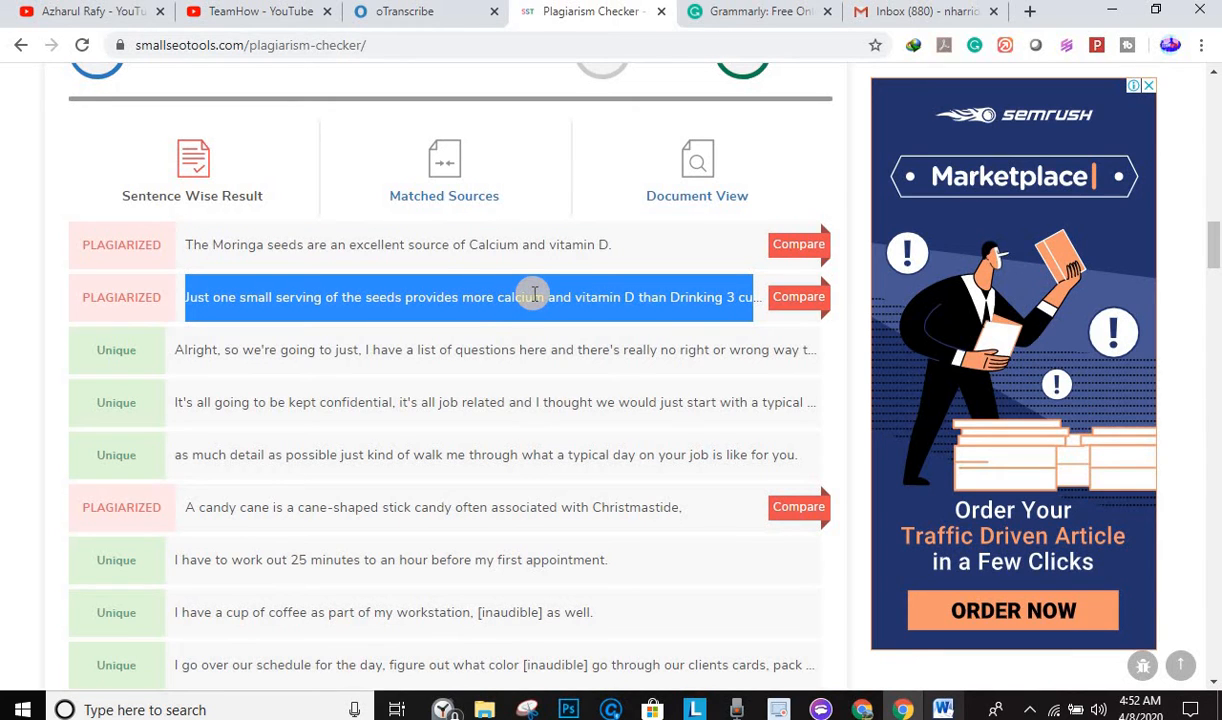
pyautogui.click(448, 12)
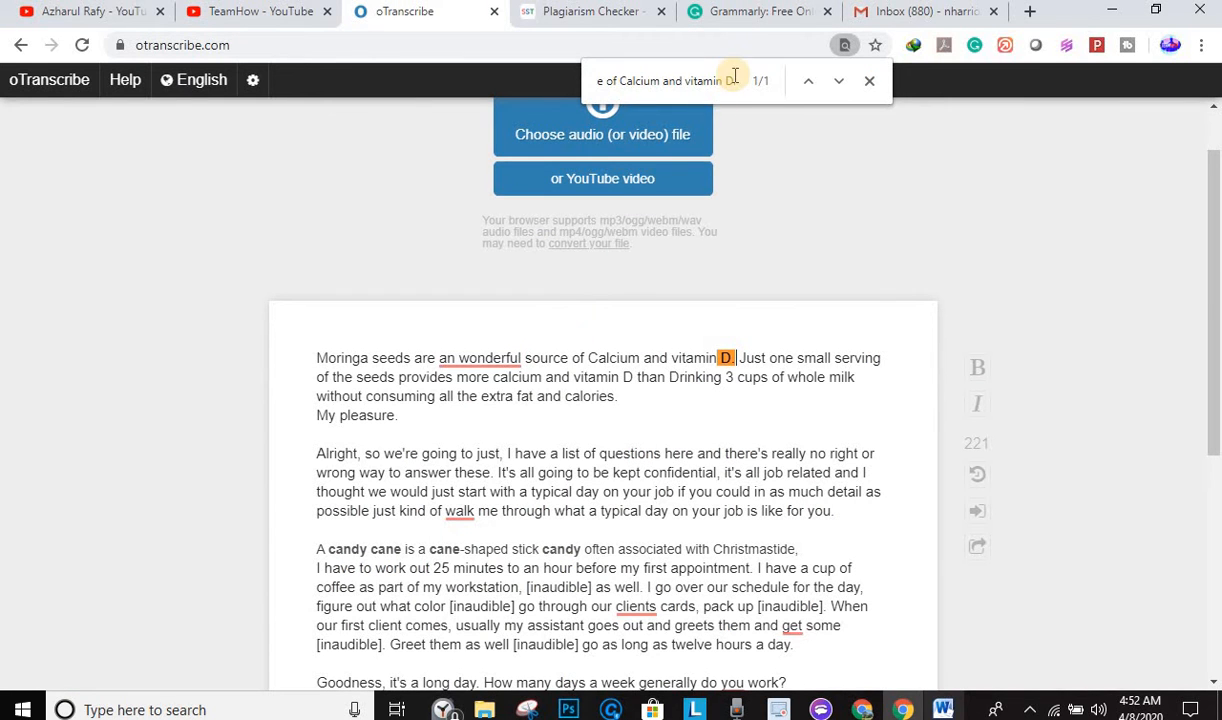
pyautogui.click(775, 80)
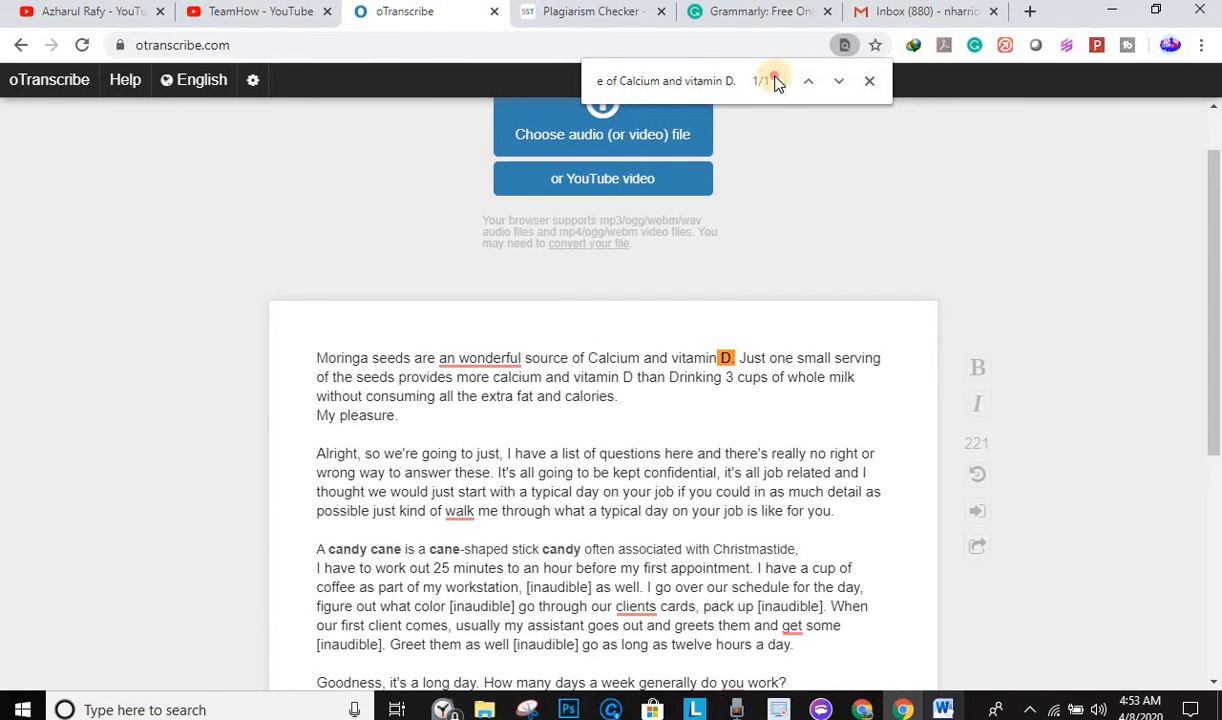
pyautogui.tripleClick(713, 84)
pyautogui.press('BackSpace')
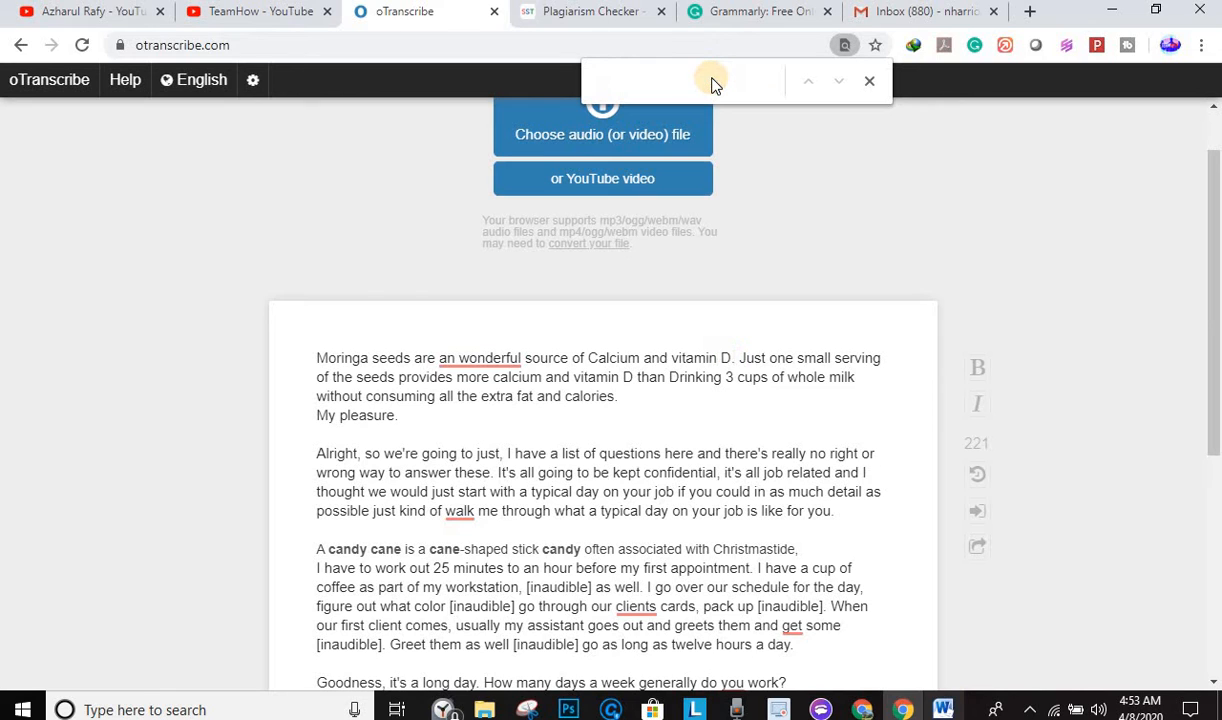
pyautogui.write('Just one small serving of the seeds provides more calcium and vitamin D than Drinking 3 cups of whole milk without consuming all the extra fat and calories.')
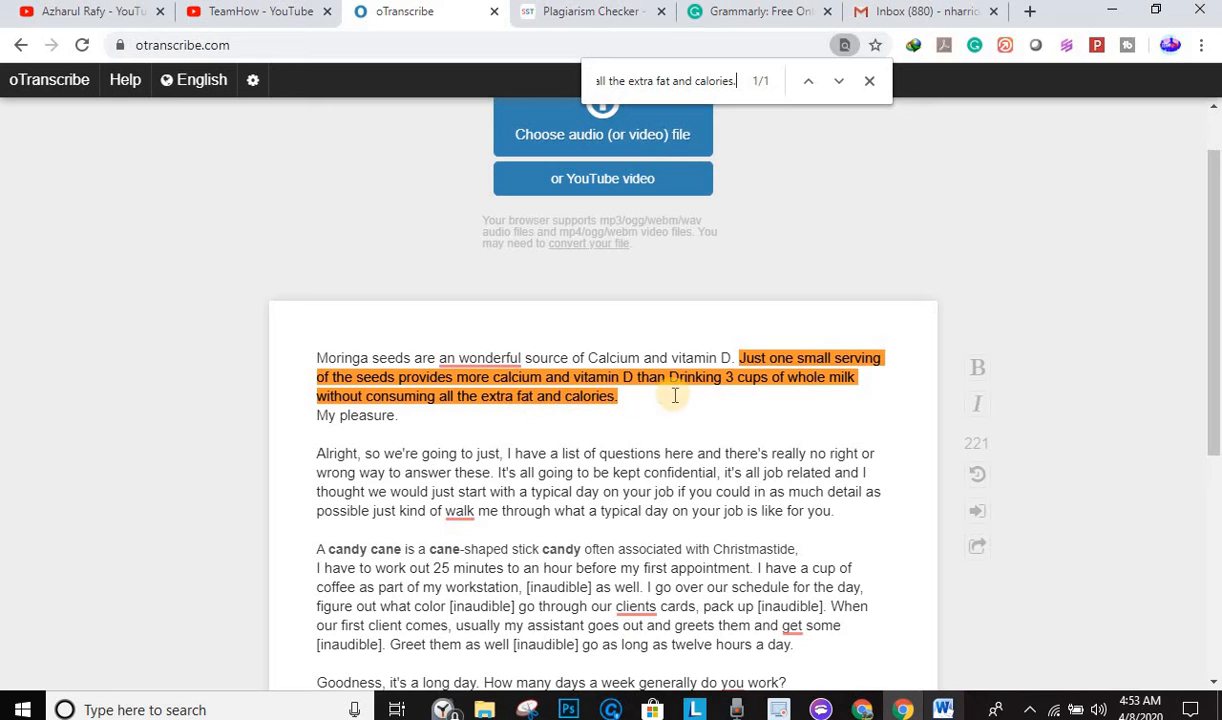
# Remove "Just" from the second sentence and start it with a capitalised "One".
pyautogui.click(772, 360)
pyautogui.press('BackSpace')
pyautogui.press('BackSpace')
pyautogui.press('BackSpace')
pyautogui.press('BackSpace')
pyautogui.press('BackSpace')
pyautogui.press('BackSpace')
pyautogui.press('BackSpace')
pyautogui.press('BackSpace')
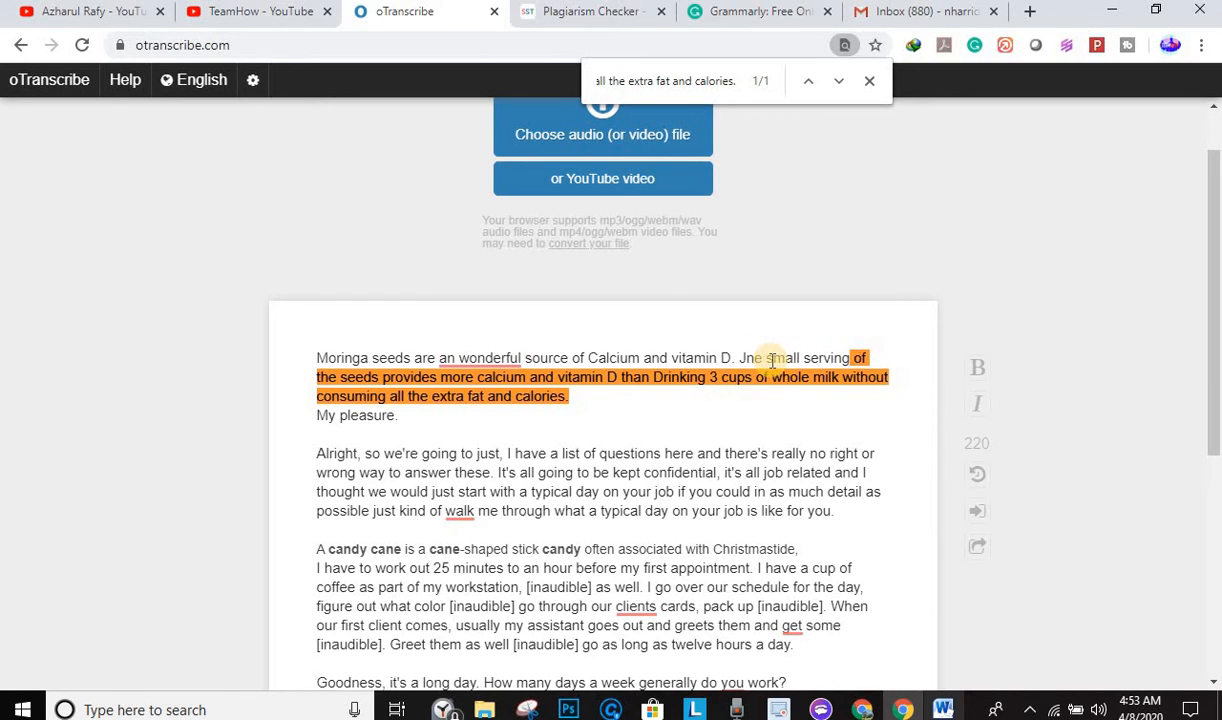
pyautogui.write('he')
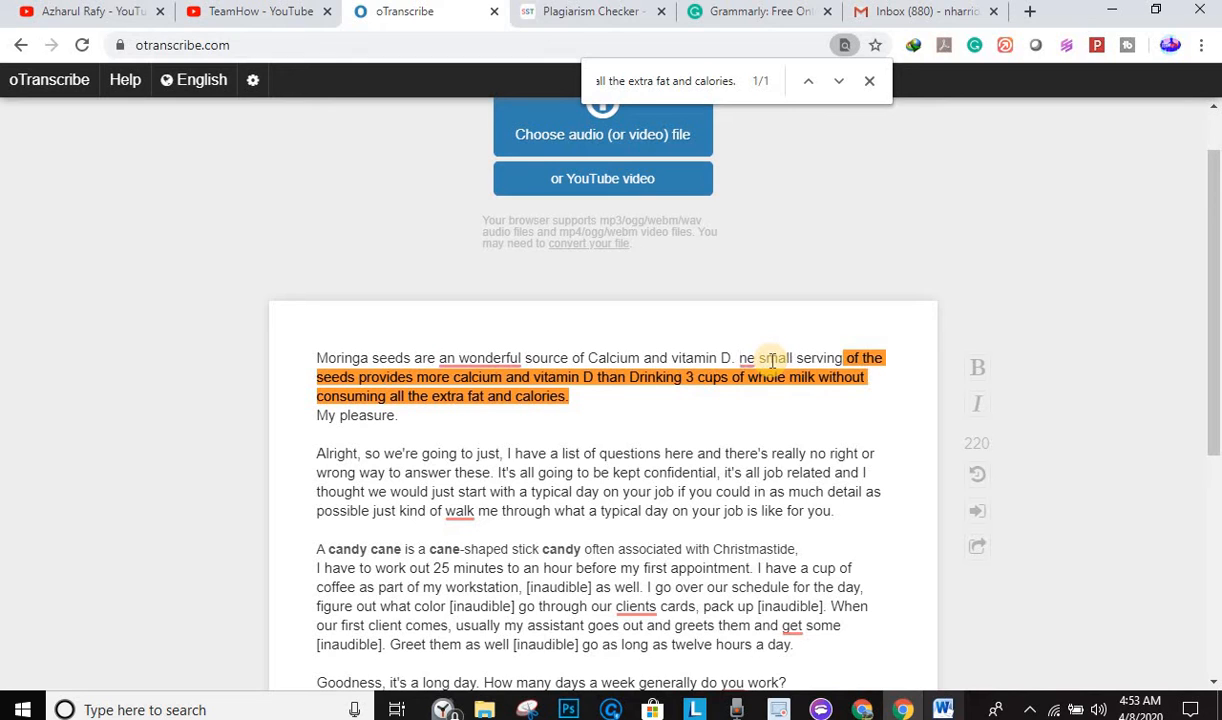
pyautogui.write('O')
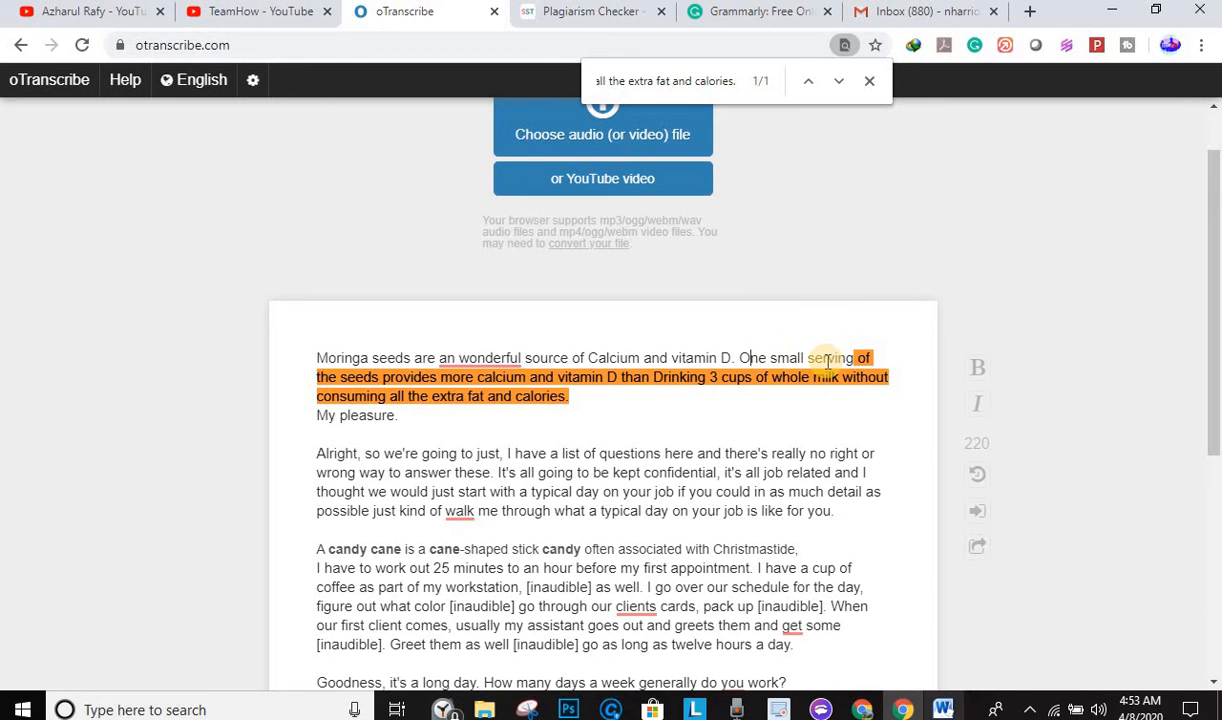
# Replace "One small" with "A little" before "serving" in the second sentence.
pyautogui.click(808, 360)
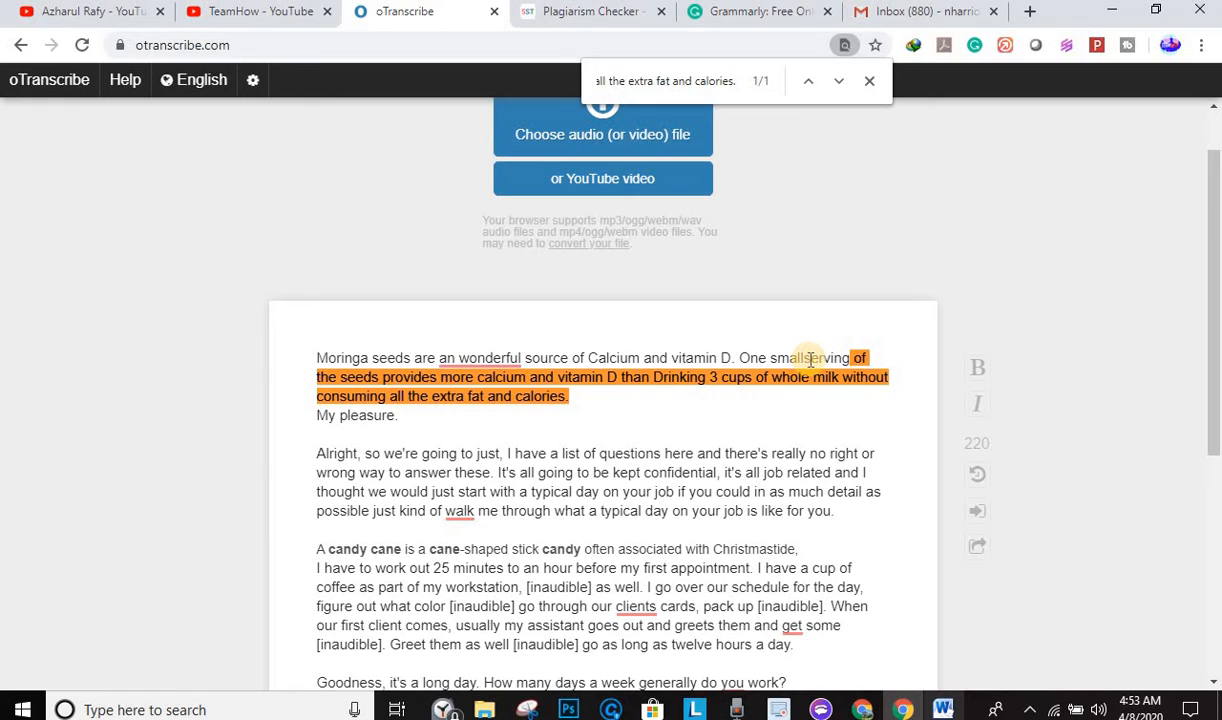
pyautogui.press('BackSpace')
pyautogui.press('BackSpace')
pyautogui.press('BackSpace')
pyautogui.press('BackSpace')
pyautogui.press('BackSpace')
pyautogui.press('BackSpace')
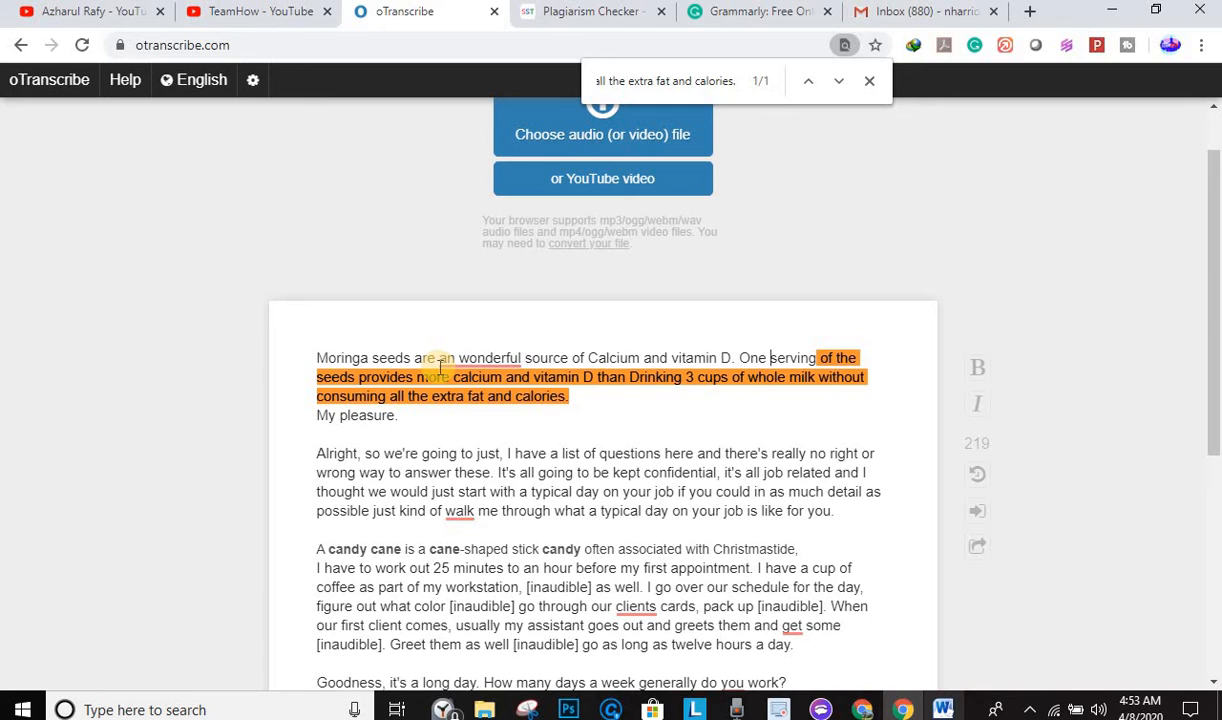
pyautogui.press('BackSpace')
pyautogui.press('BackSpace')
pyautogui.press('BackSpace')
pyautogui.press('BackSpace')
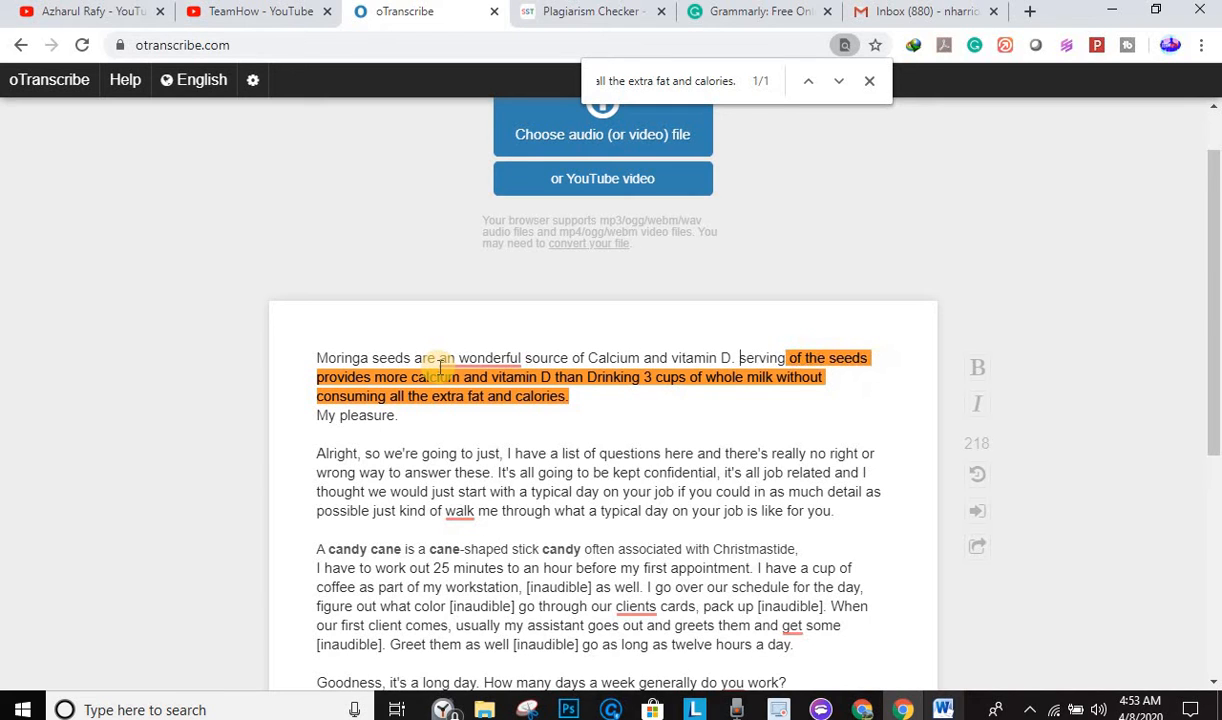
pyautogui.write('A littl')
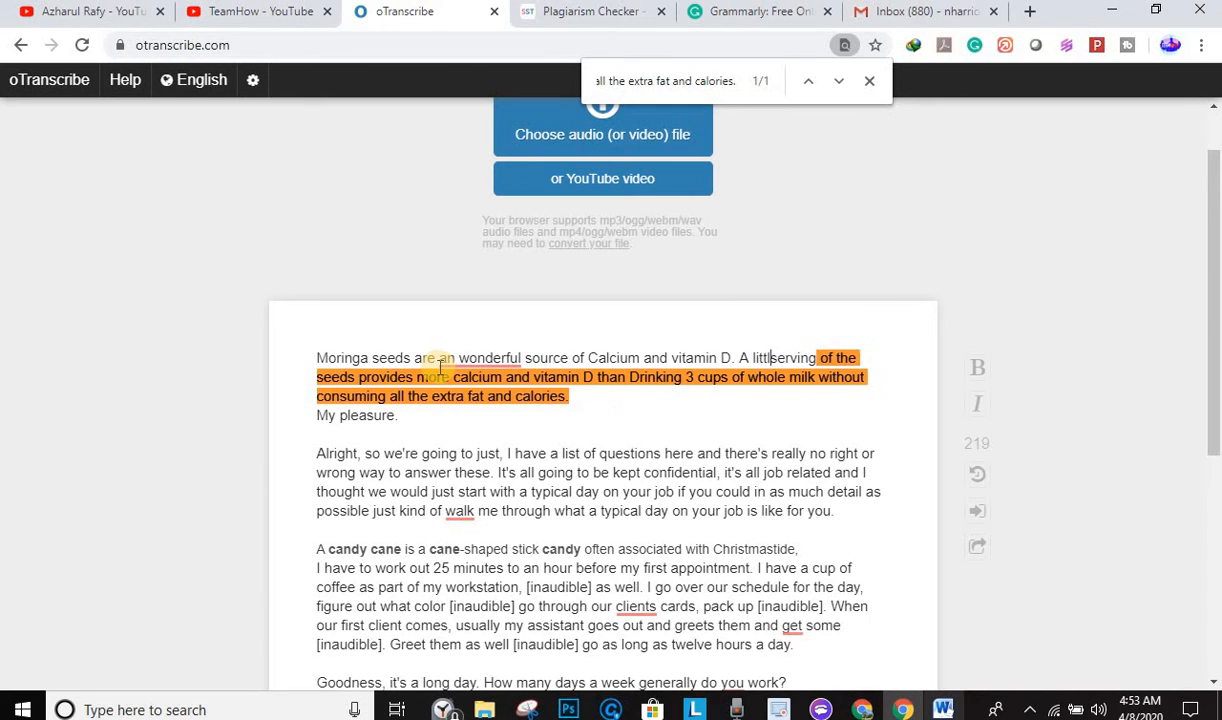
pyautogui.write('e')
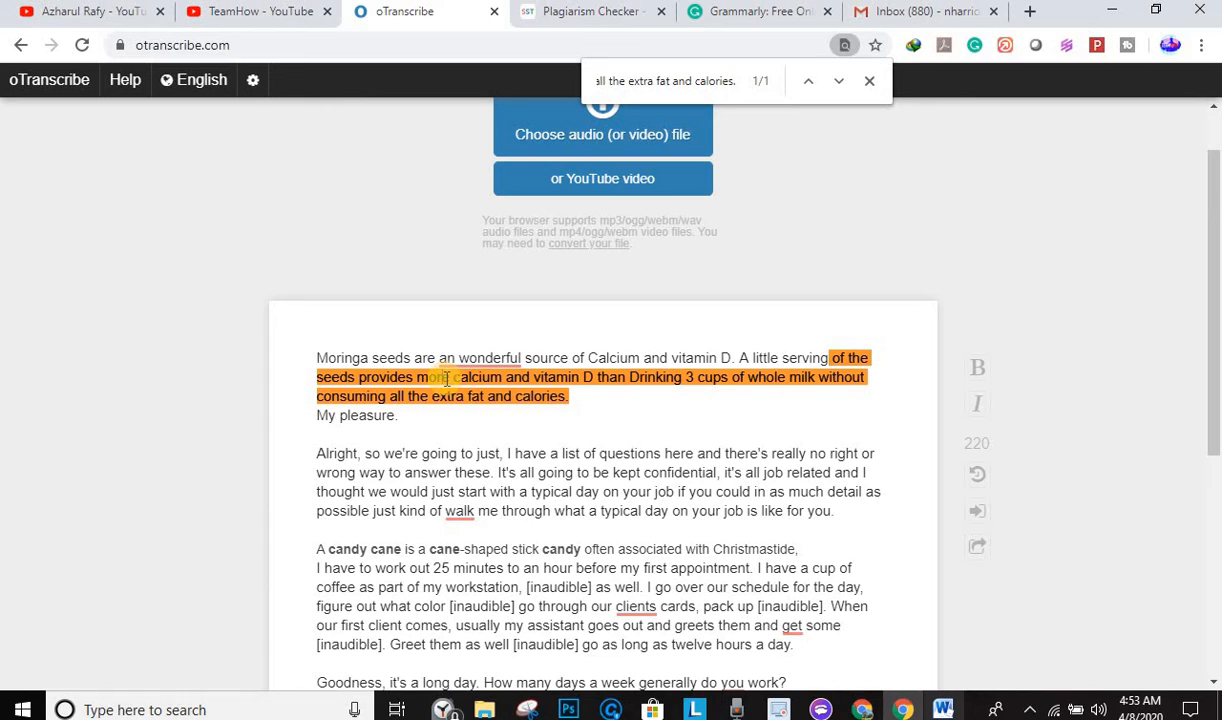
# In the second sentence, insert "a lot" before "more calcium" and change "Drinking" to "when you drink".
pyautogui.click(417, 377)
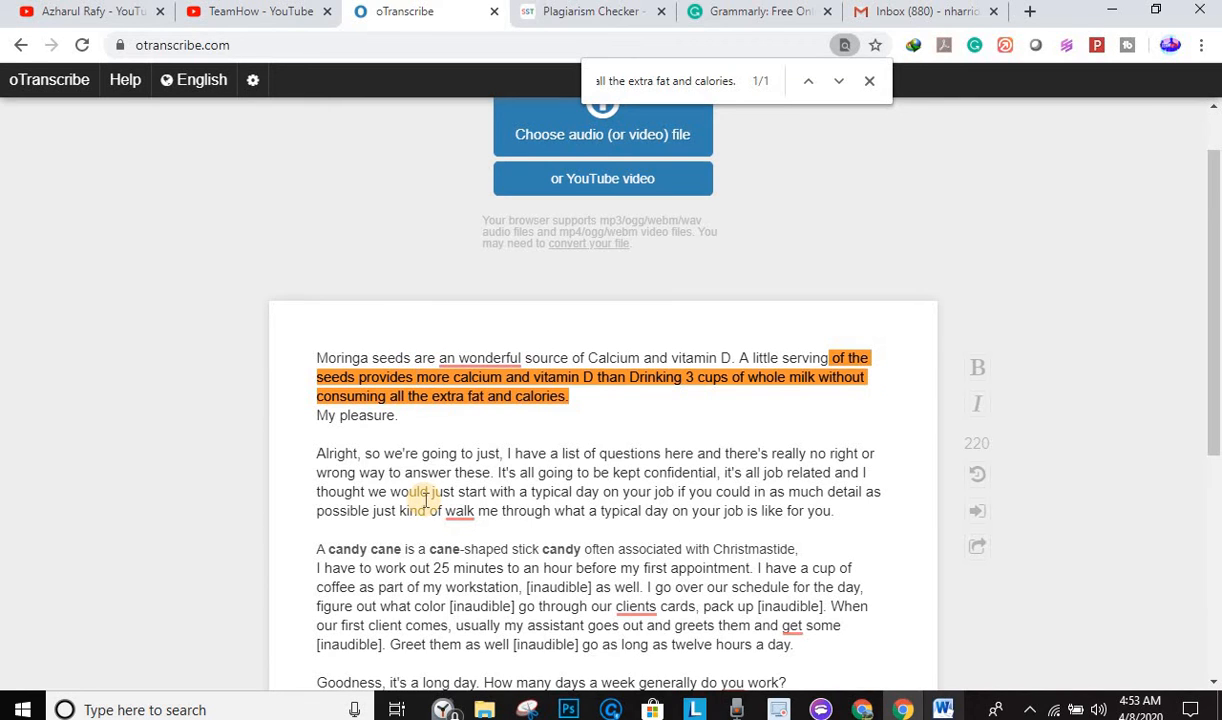
pyautogui.write('a lot')
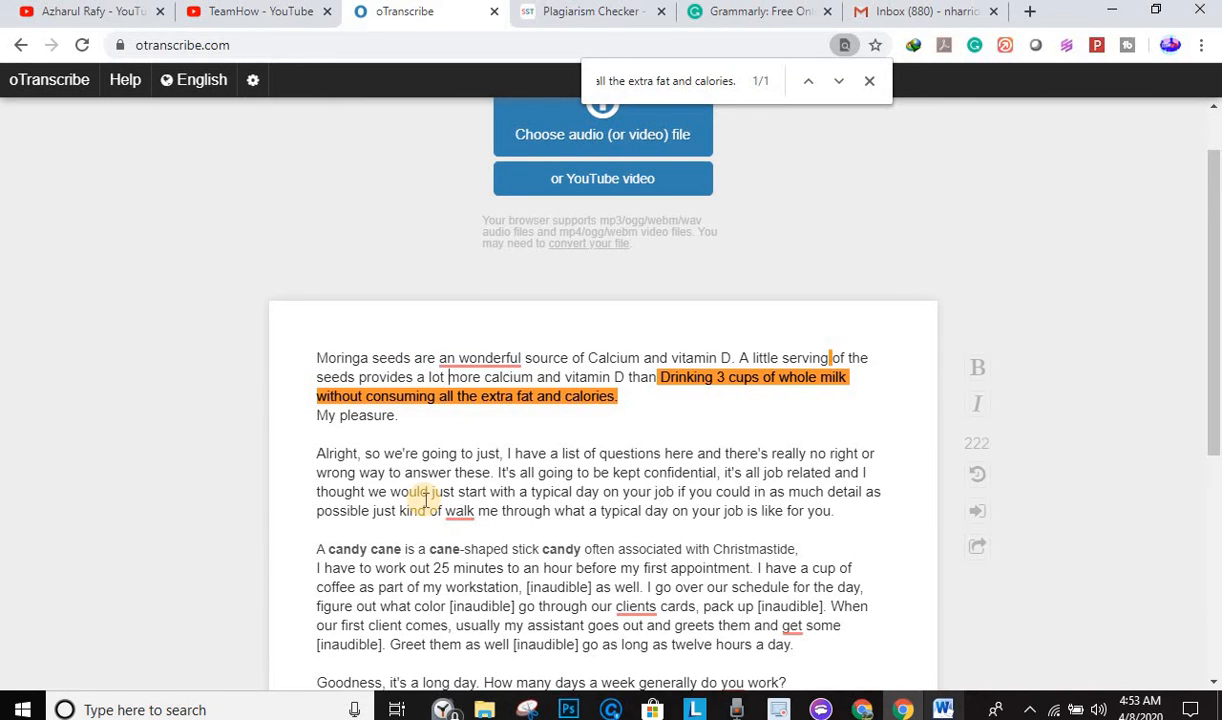
pyautogui.click(668, 377)
pyautogui.press('BackSpace')
pyautogui.write('d')
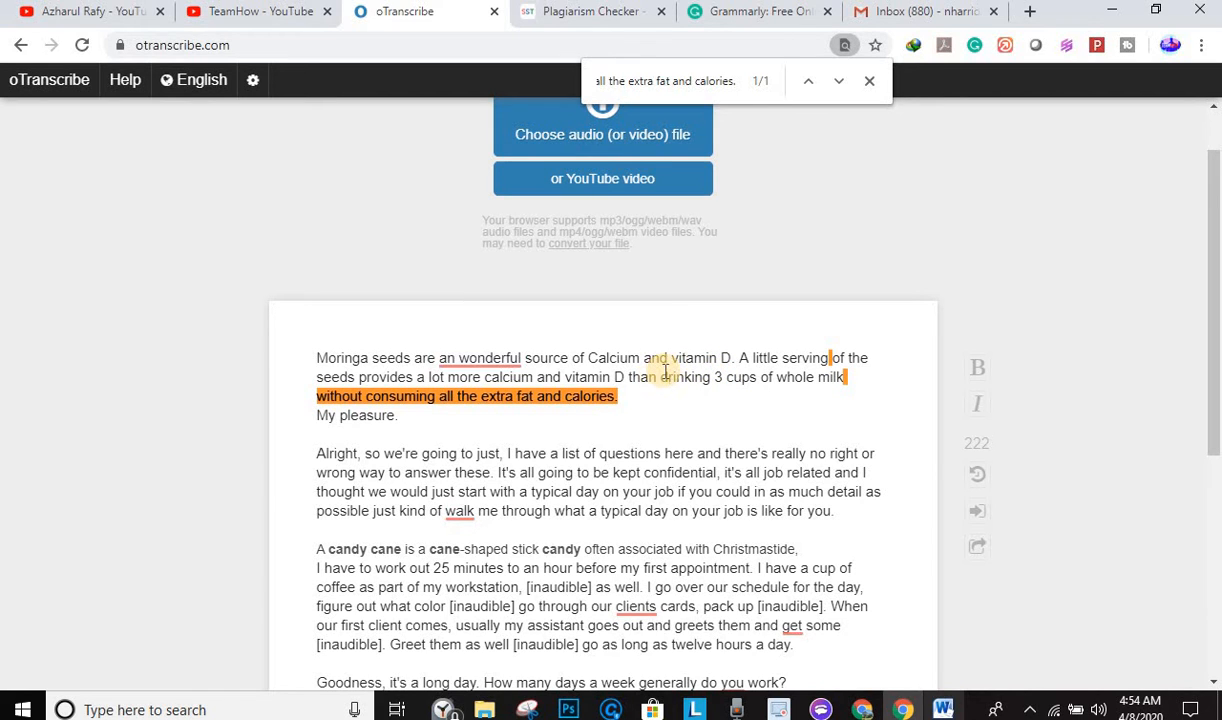
pyautogui.press('Left')
pyautogui.write('when')
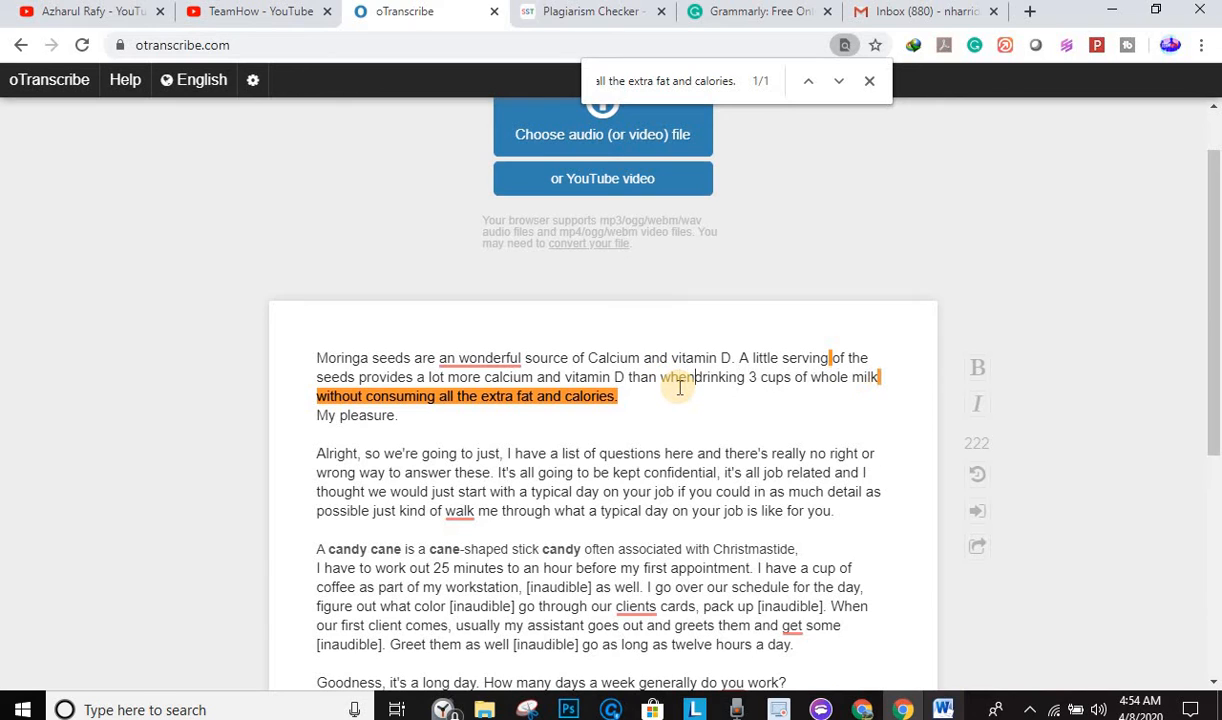
pyautogui.write(' you')
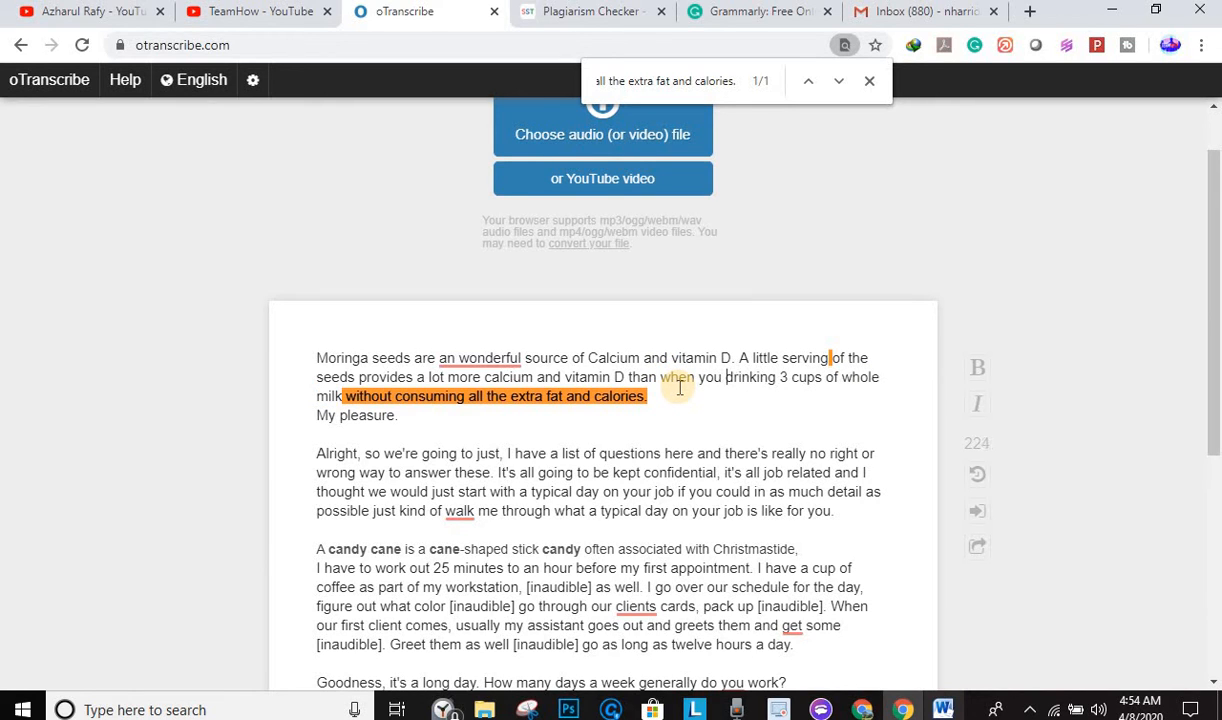
pyautogui.press('BackSpace')
pyautogui.press('BackSpace')
pyautogui.press('BackSpace')
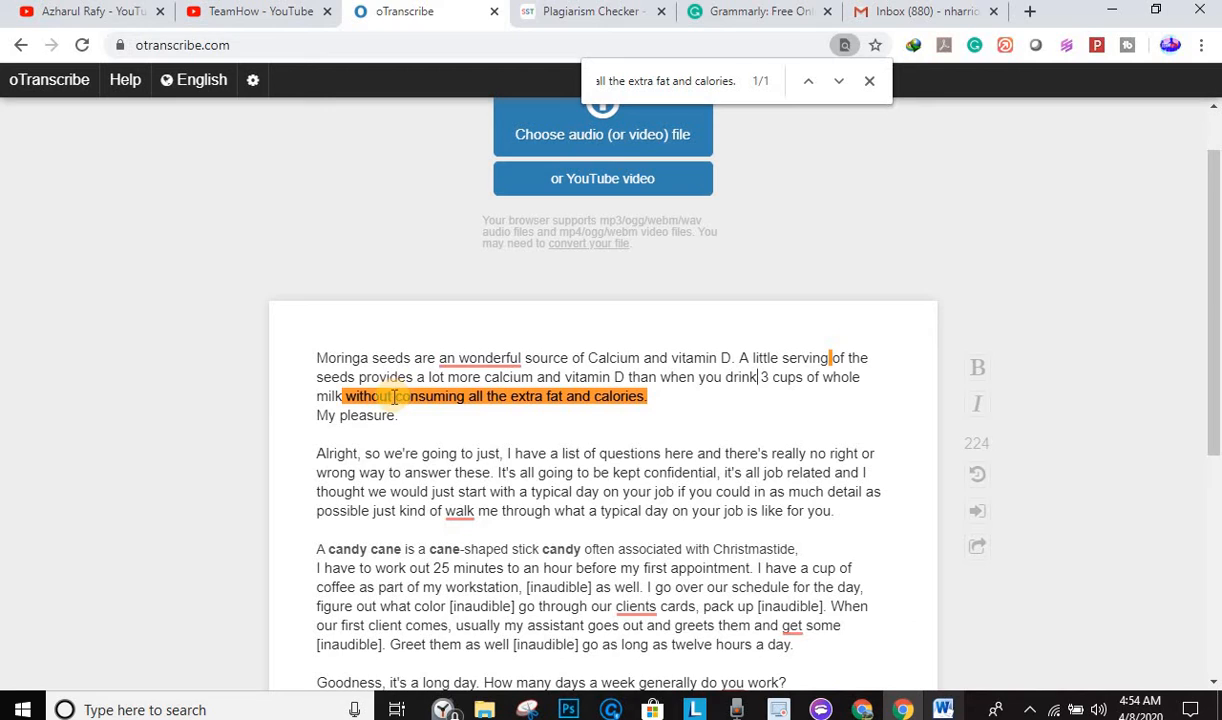
# Replace "consuming" with "getting" before "all the extra fat and calories" in the second sentence.
pyautogui.click(466, 396)
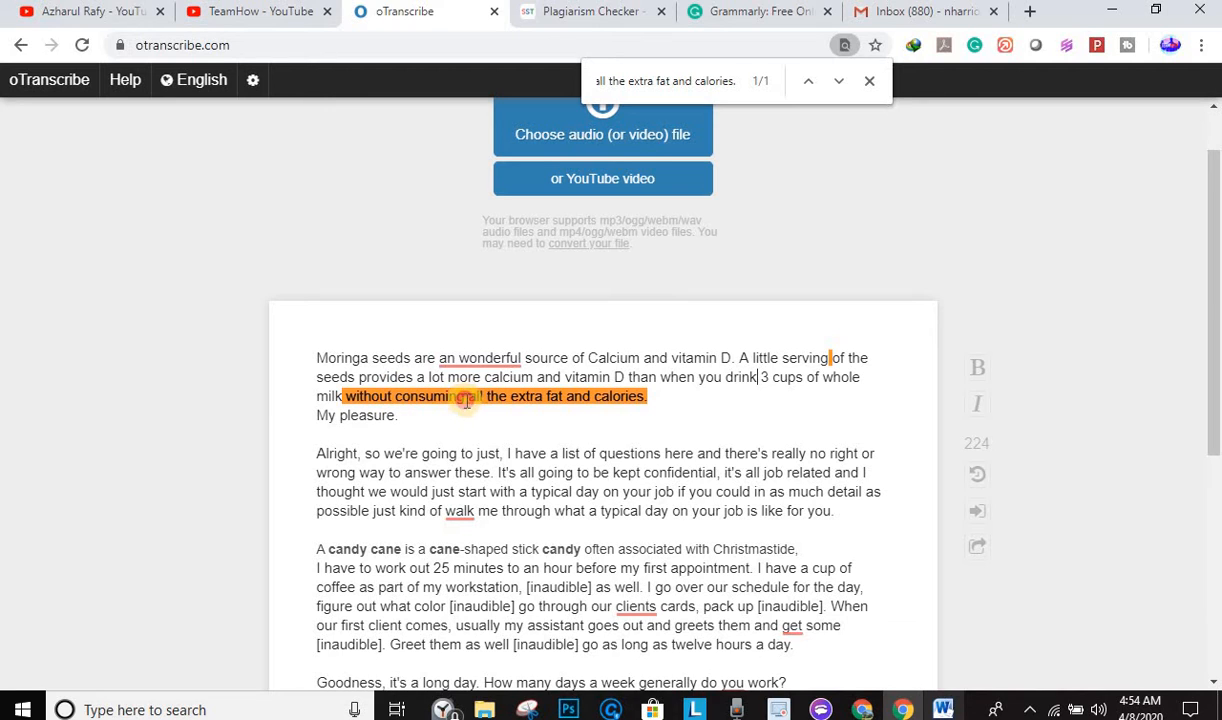
pyautogui.press('BackSpace')
pyautogui.press('BackSpace')
pyautogui.press('BackSpace')
pyautogui.press('BackSpace')
pyautogui.press('BackSpace')
pyautogui.press('BackSpace')
pyautogui.press('BackSpace')
pyautogui.press('BackSpace')
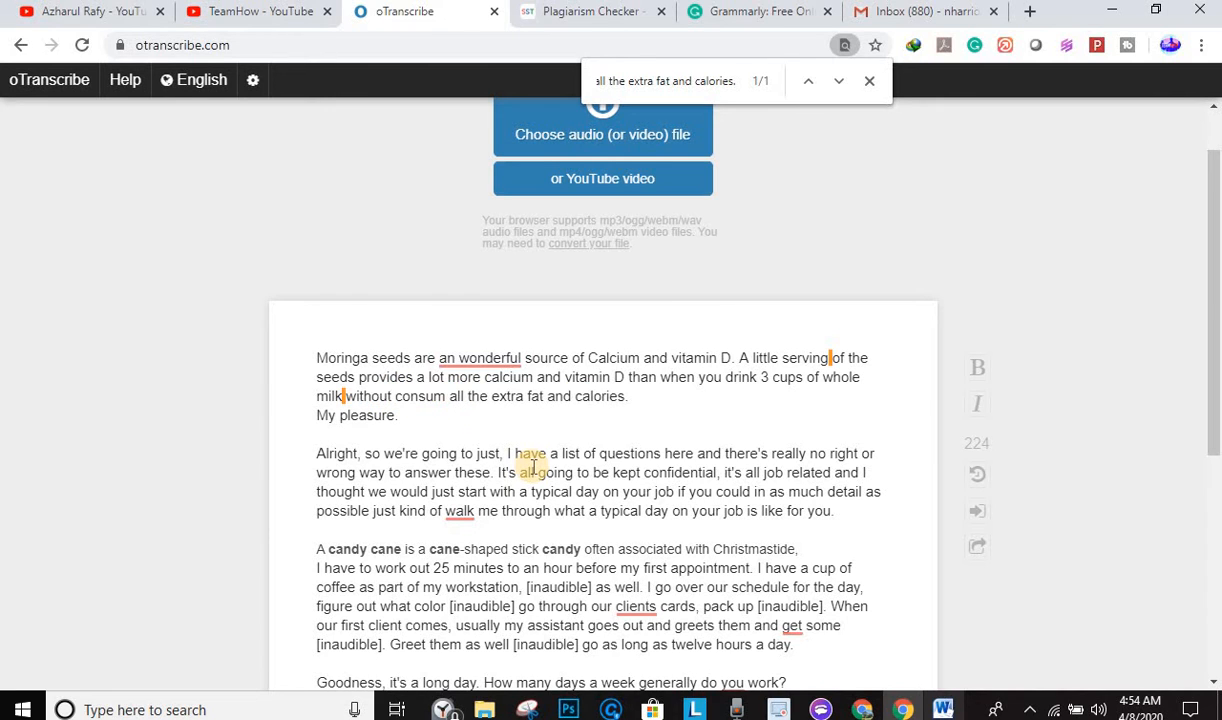
pyautogui.press('BackSpace')
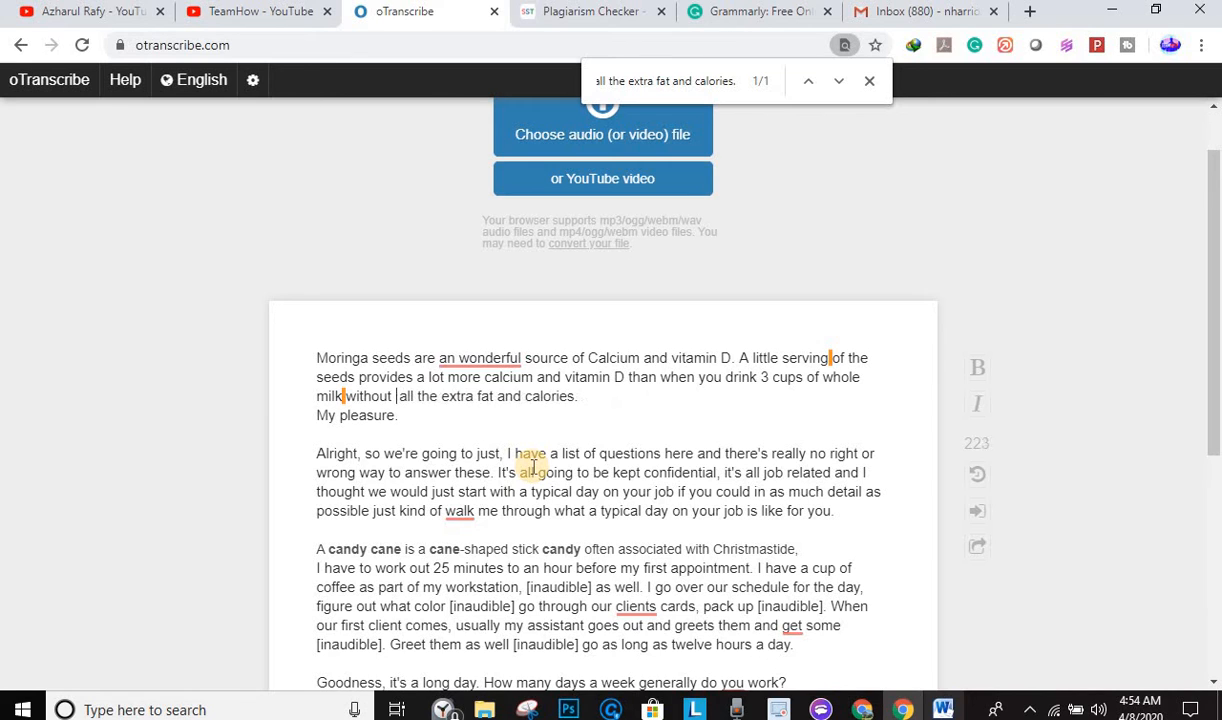
pyautogui.write('getting')
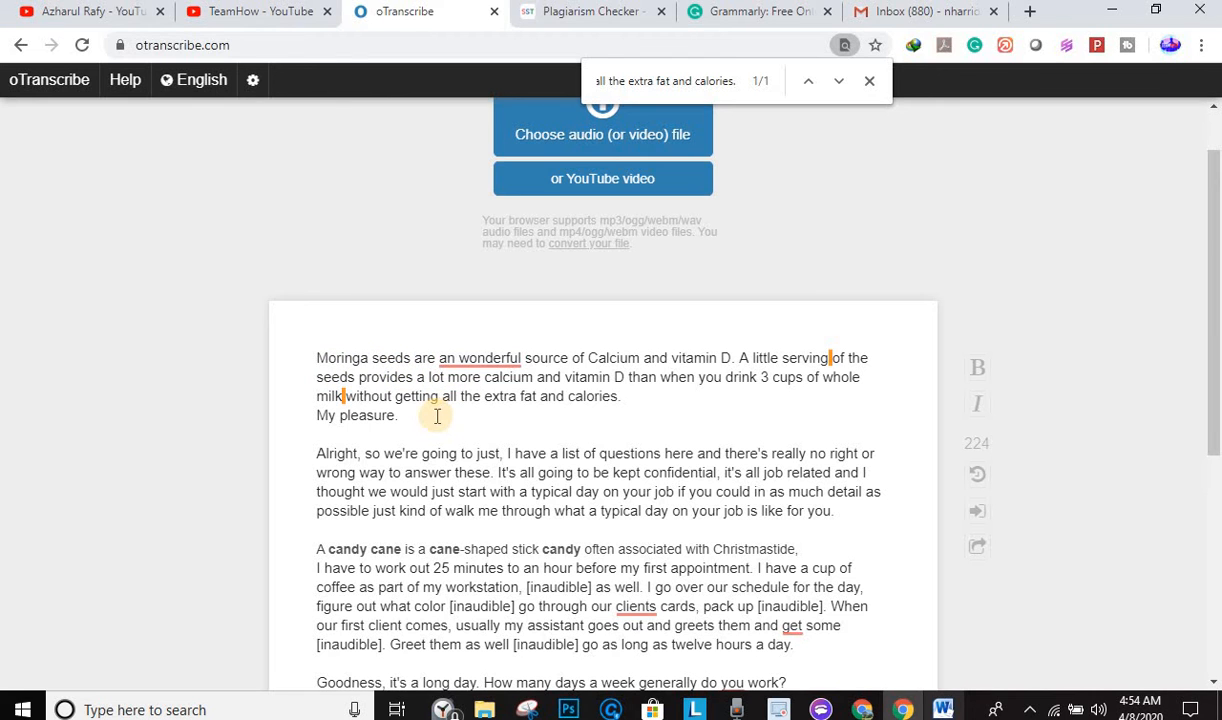
# Switch to the SmallSEOTools results, review the sentence-wise plagiarism flags and overall percentages, and return to the oTranscribe text.
pyautogui.click(560, 12)
pyautogui.tripleClick(320, 297)
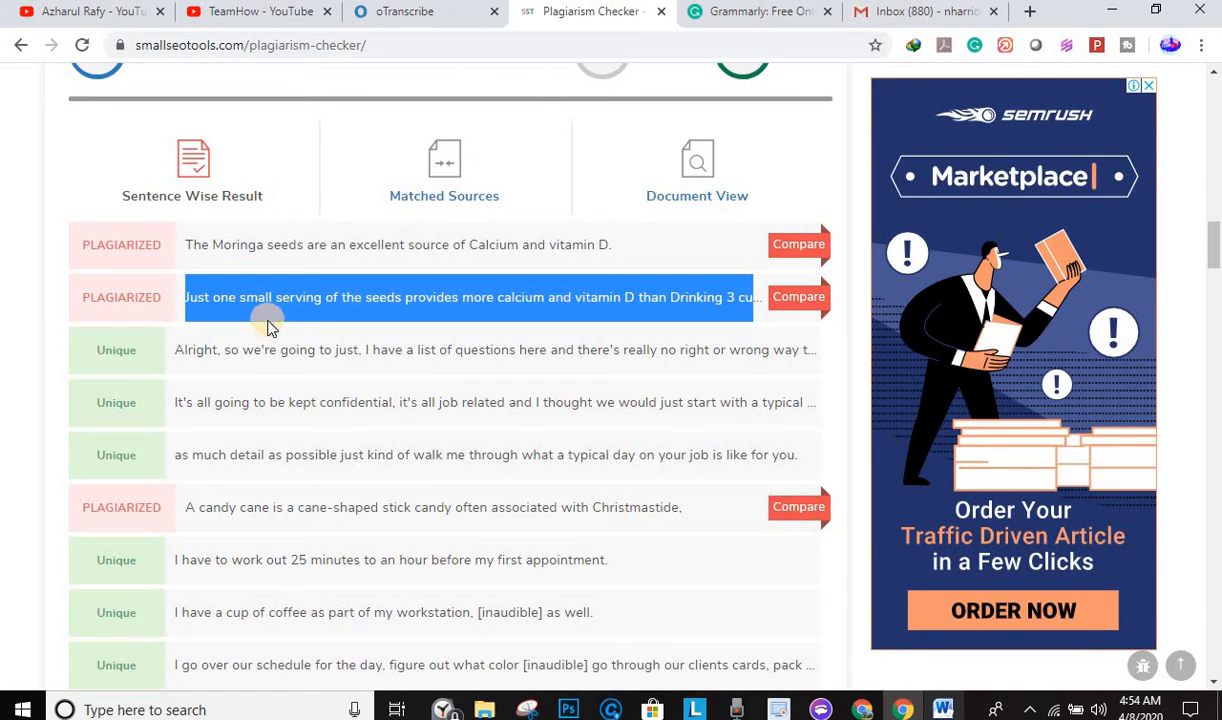
pyautogui.scroll(-3, 250, 345)
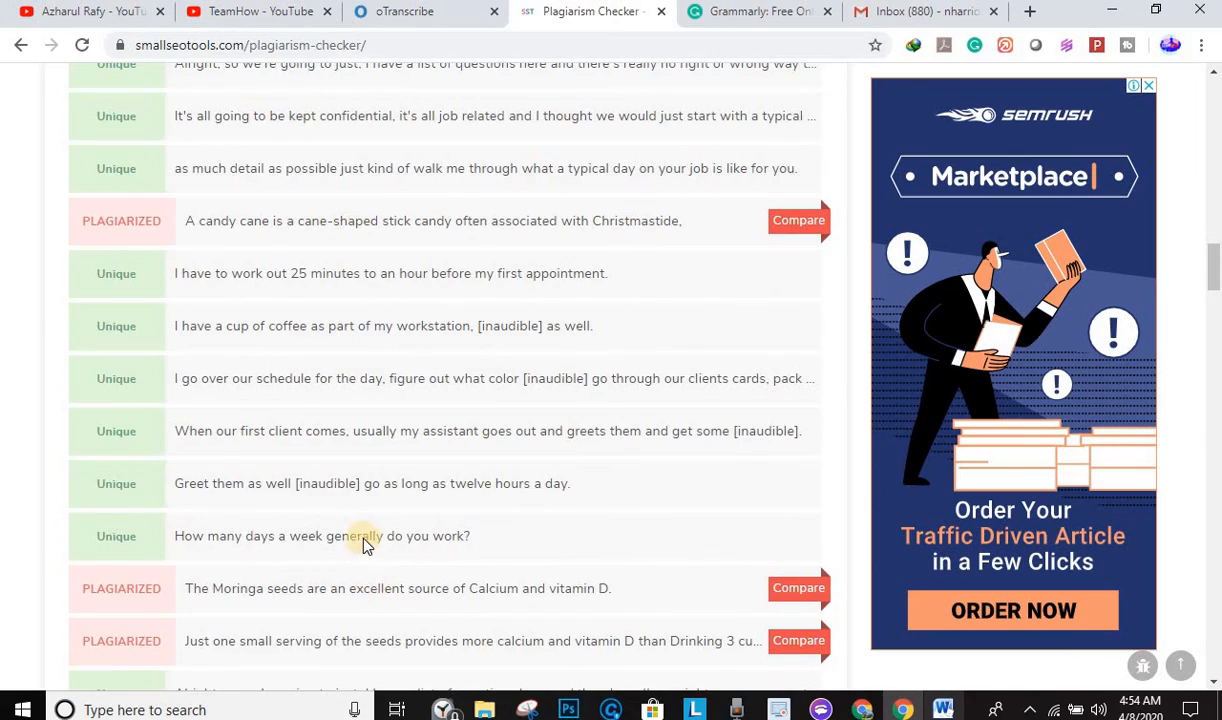
pyautogui.scroll(-2, 368, 428)
pyautogui.scroll(3, 368, 428)
pyautogui.scroll(-3, 368, 428)
pyautogui.scroll(2, 372, 428)
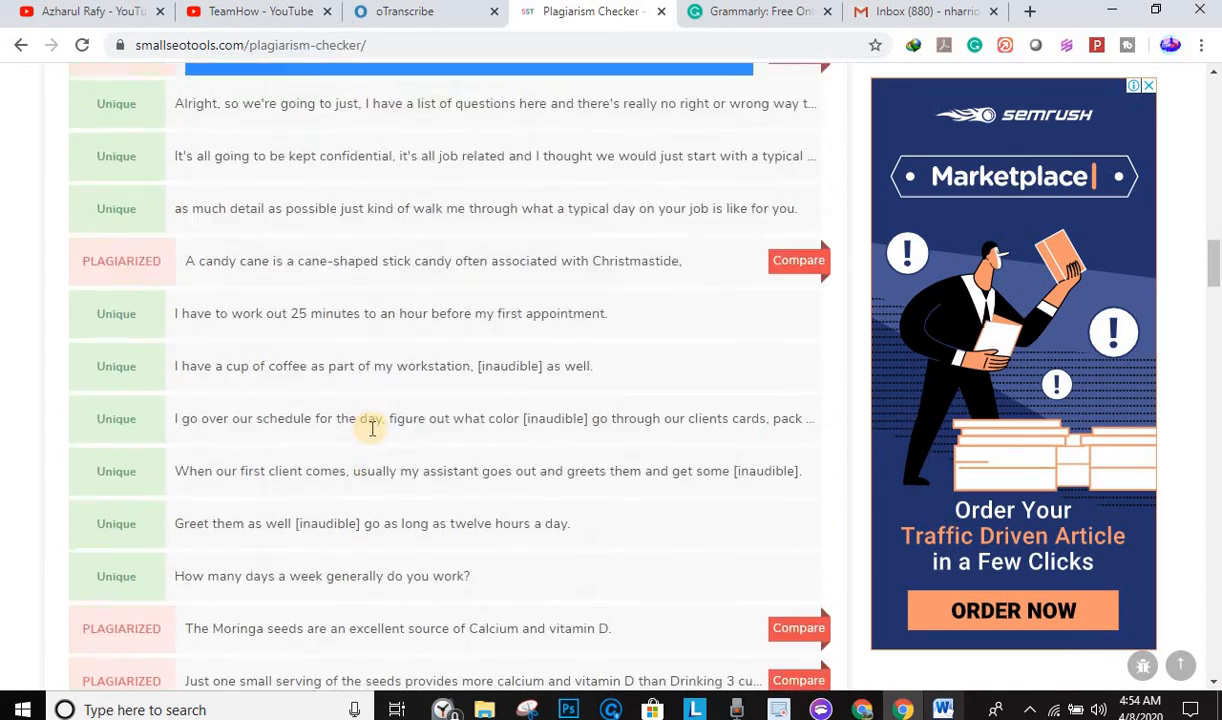
pyautogui.scroll(8, 372, 428)
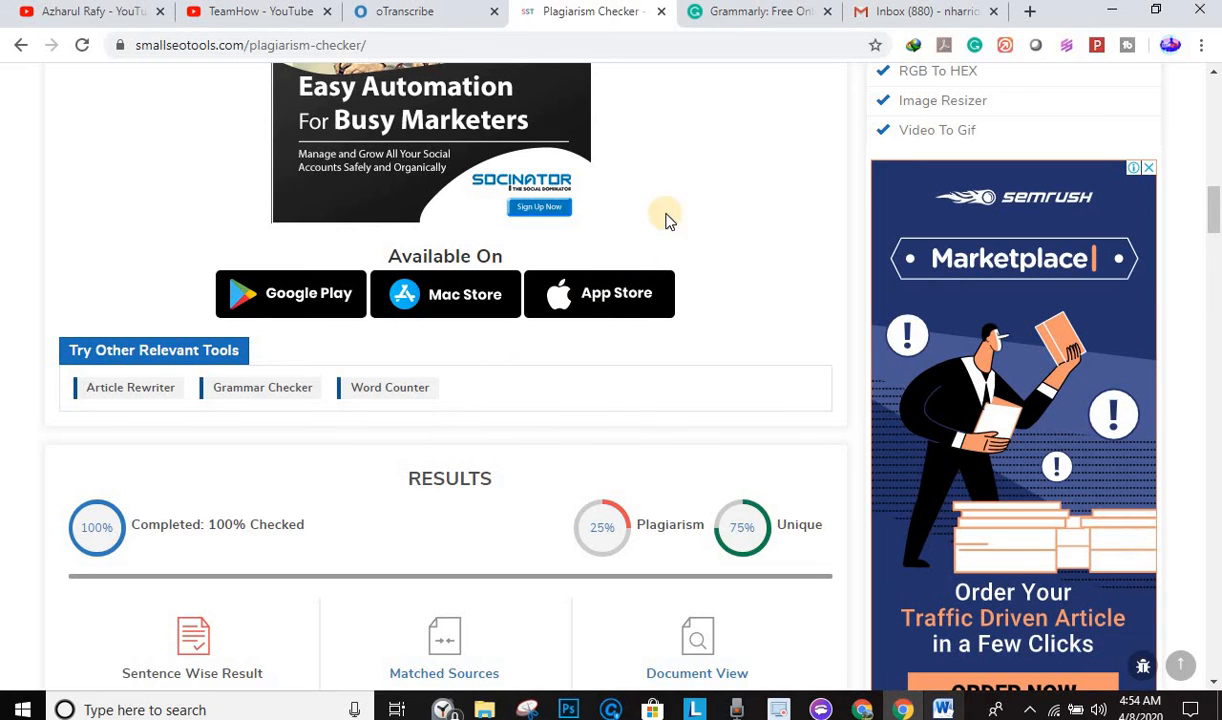
pyautogui.click(415, 12)
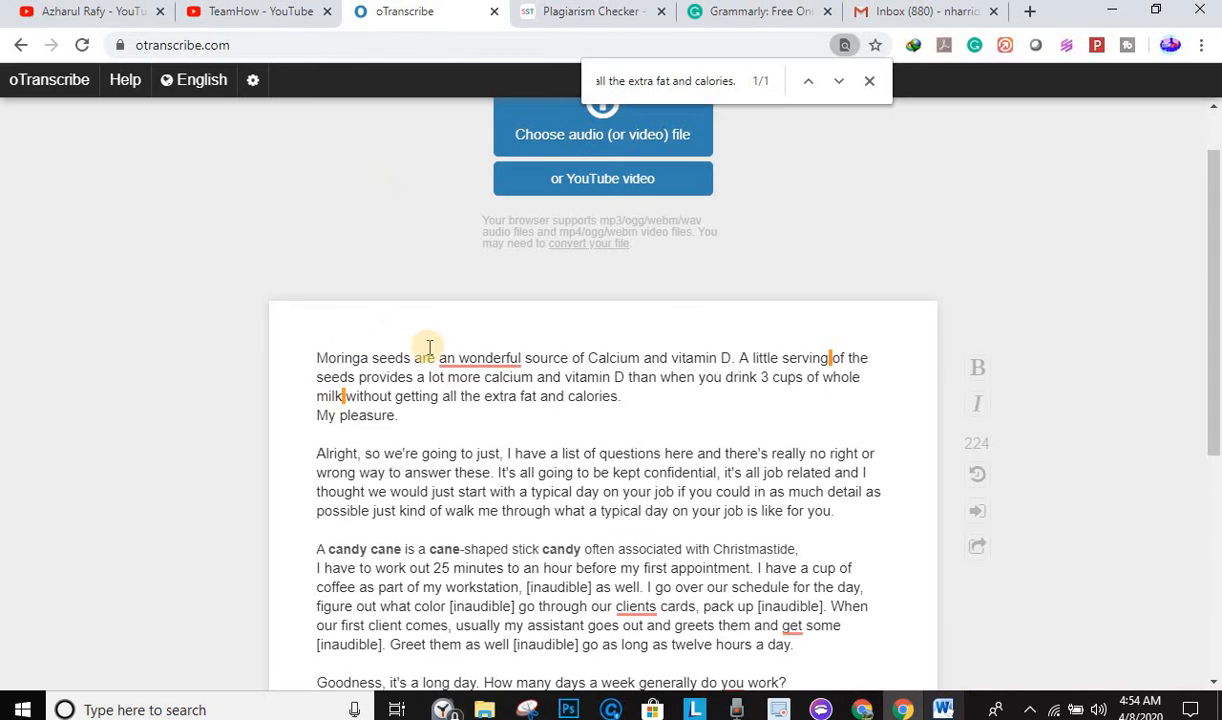
pyautogui.click(441, 397)
pyautogui.scroll(-2, 468, 393)
pyautogui.scroll(1, 578, 218)
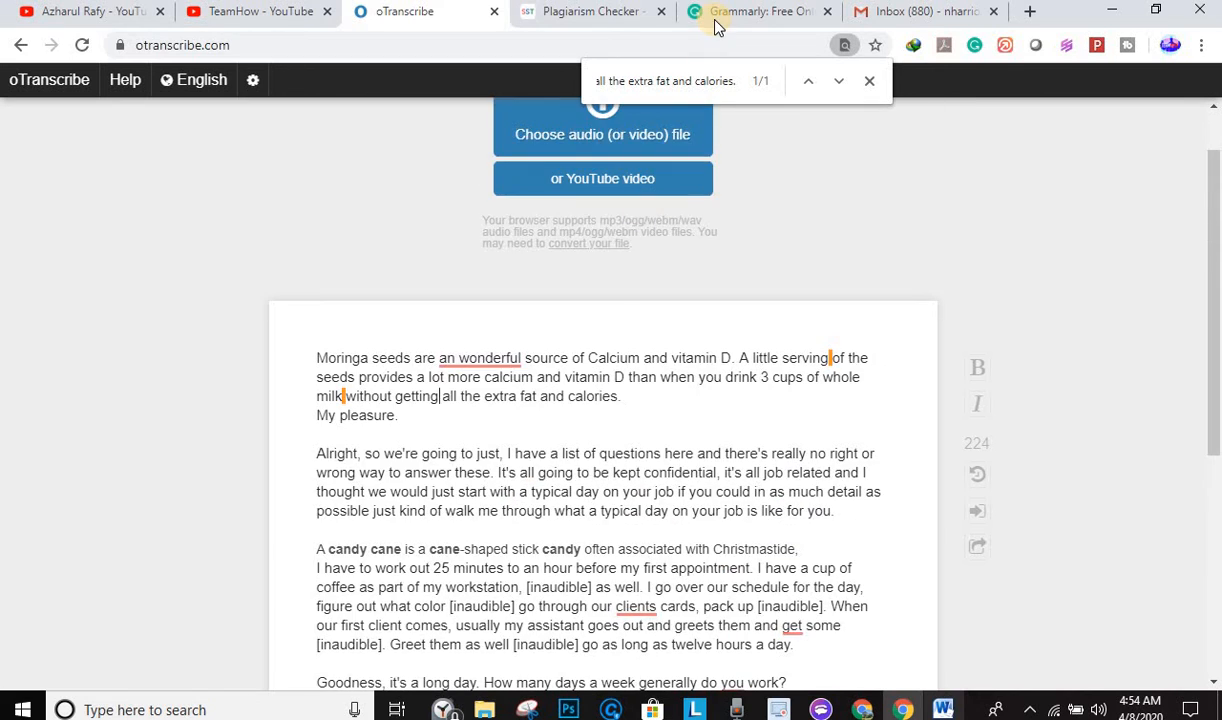
# Switch to the Grammarly website and start adding its free extension to Chrome.
pyautogui.click(750, 12)
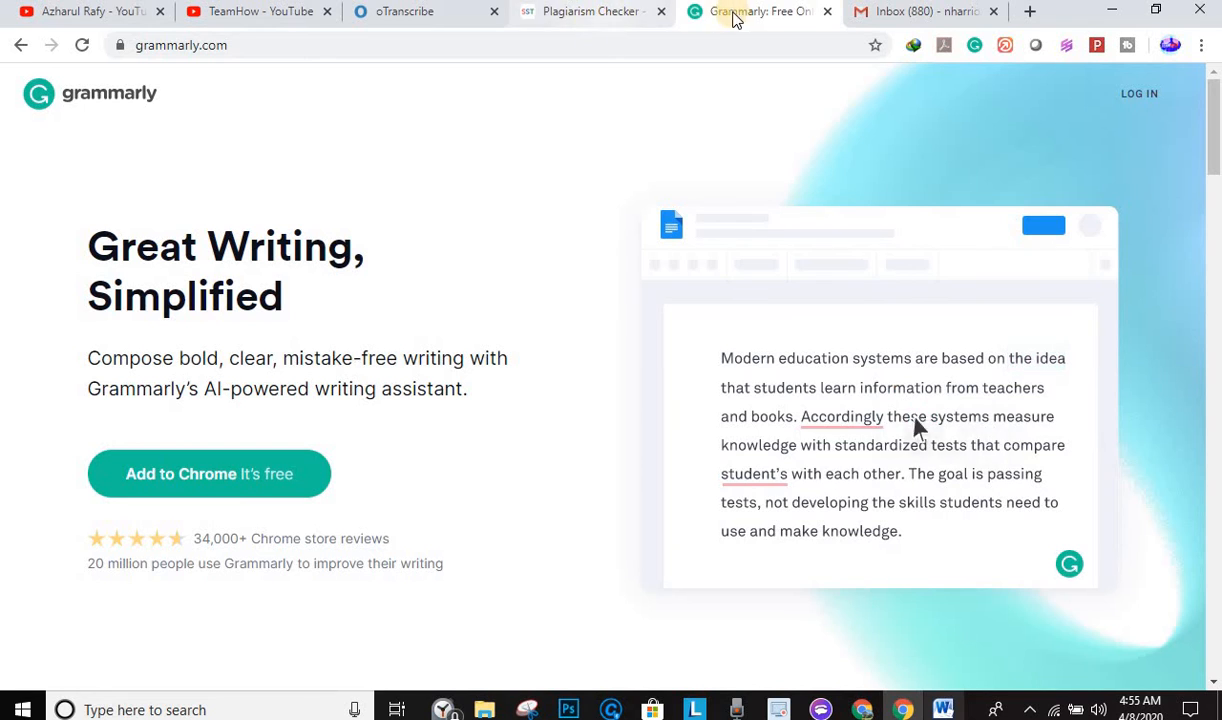
pyautogui.click(252, 478)
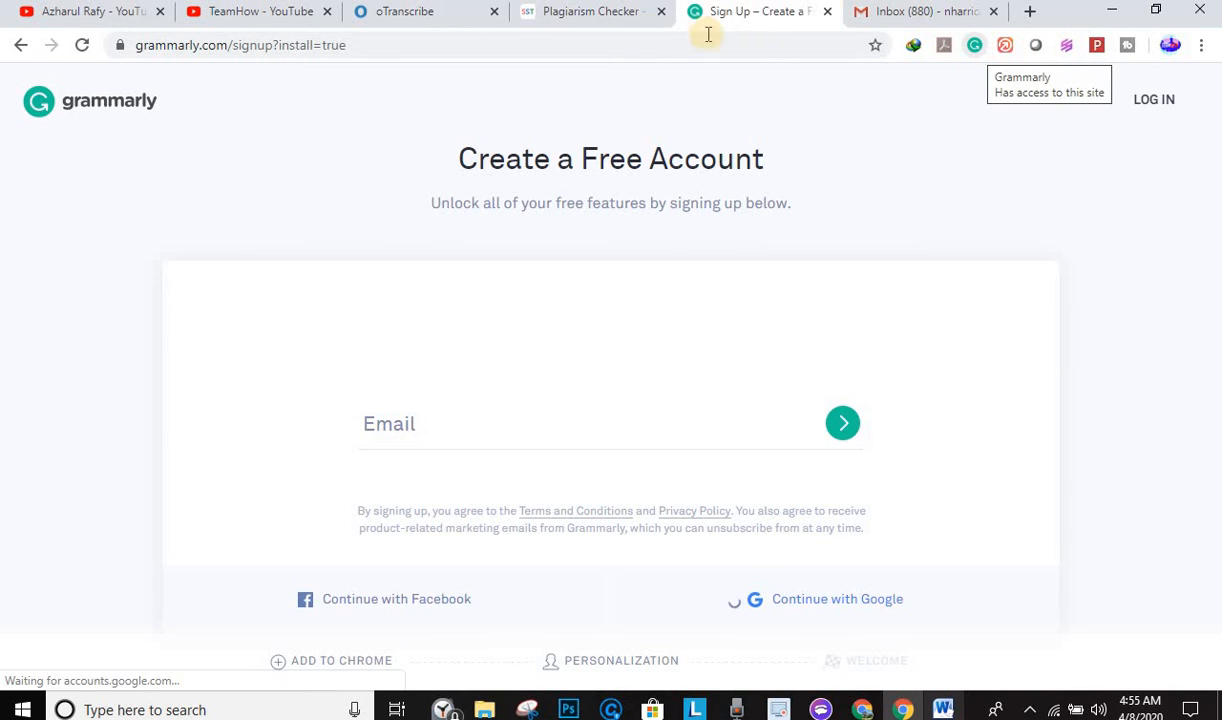
# Return to oTranscribe and accept Grammarly's article correction "a wonderful" in the first sentence.
pyautogui.click(404, 12)
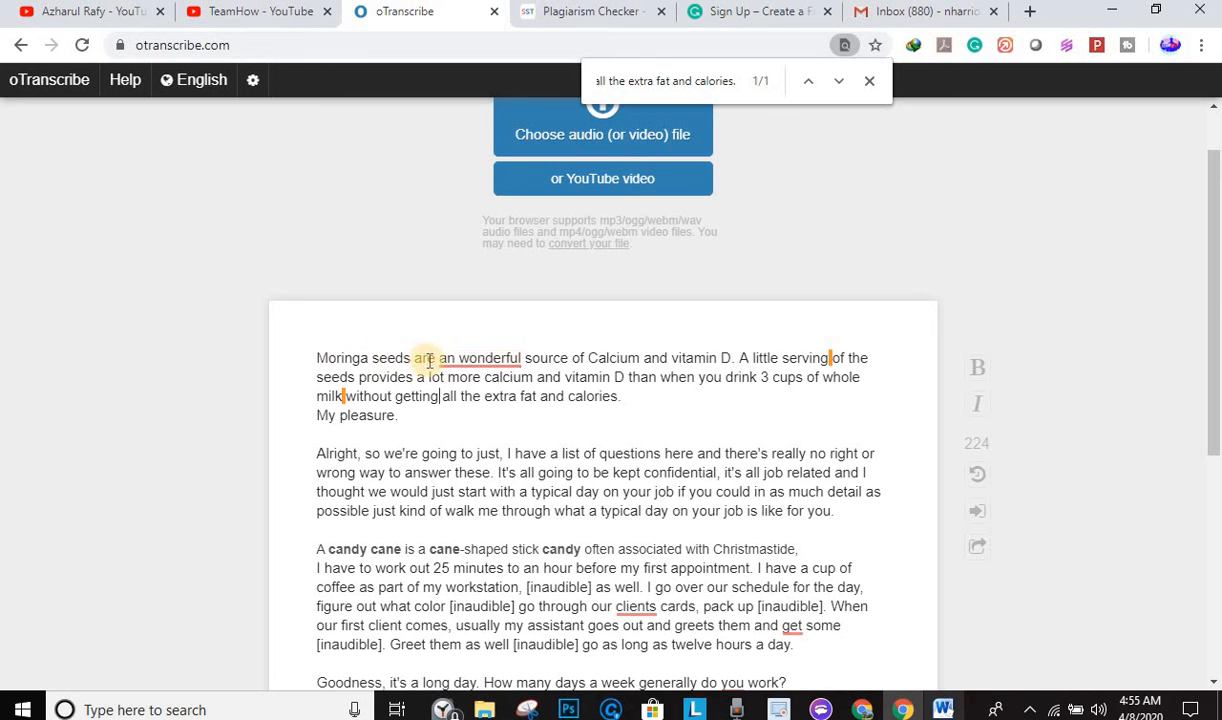
pyautogui.moveTo(474, 362)
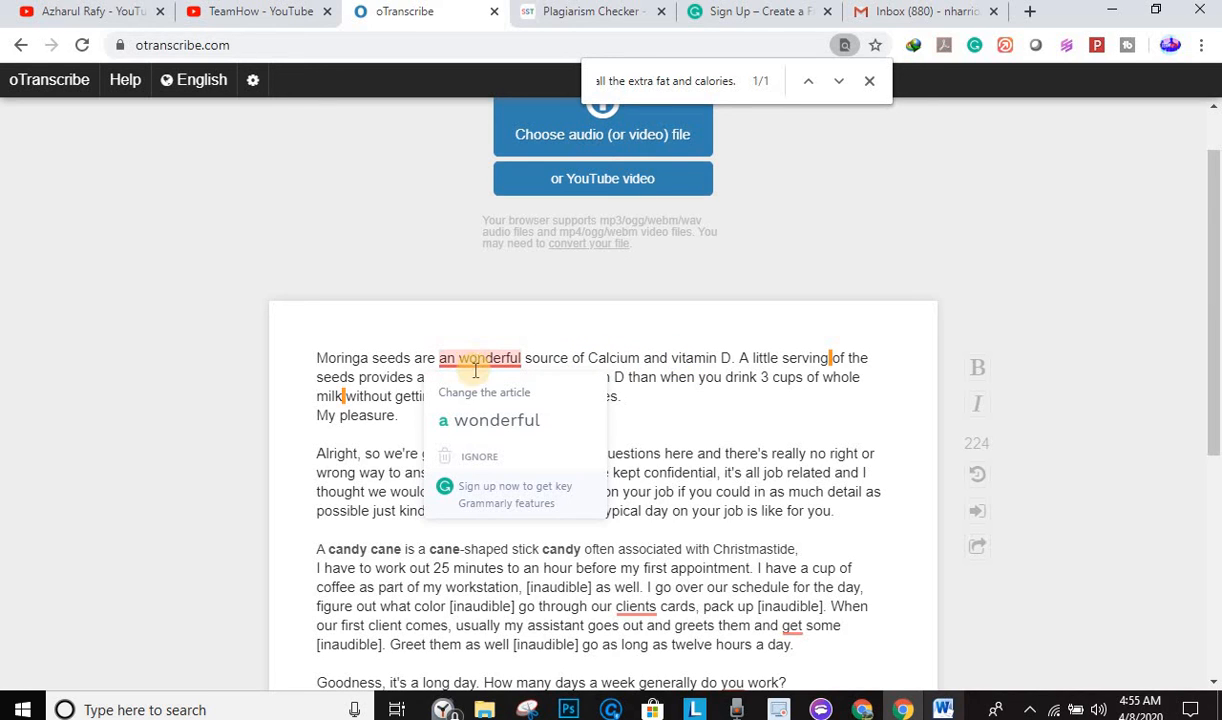
pyautogui.click(477, 414)
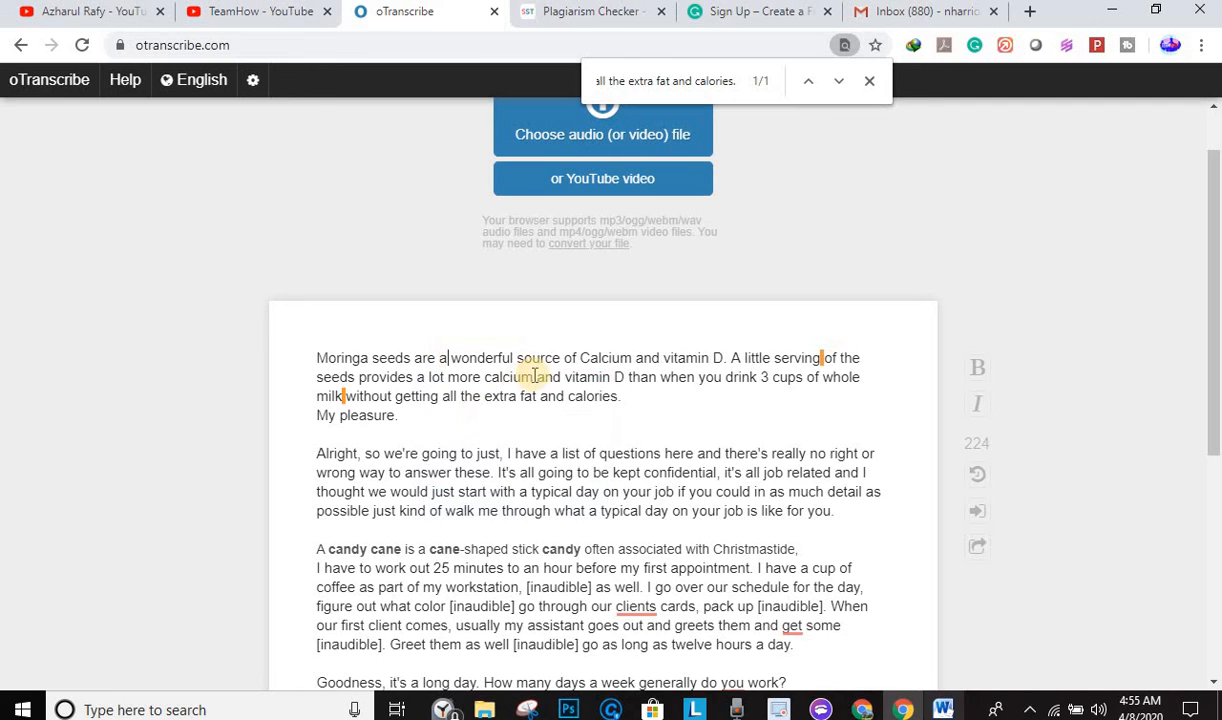
# Accept Grammarly's corrections "client's" before "cards" and "gets" before "some" in the candy cane paragraph.
pyautogui.scroll(-2, 593, 403)
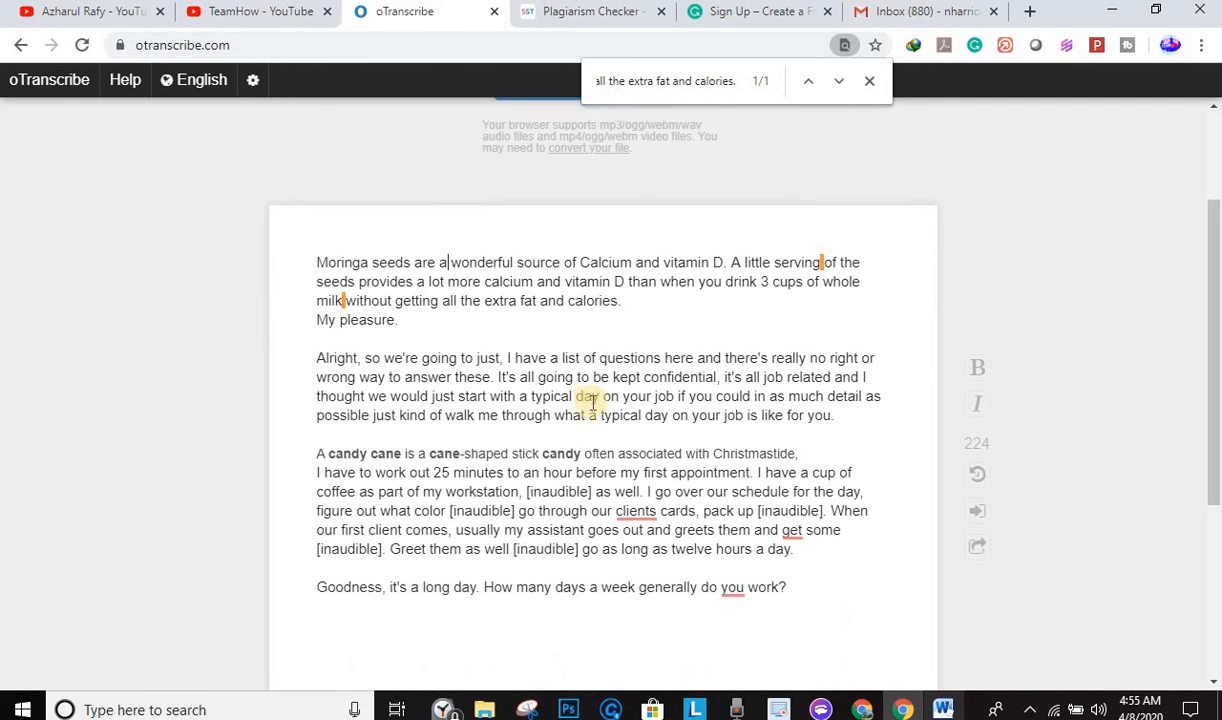
pyautogui.moveTo(633, 422)
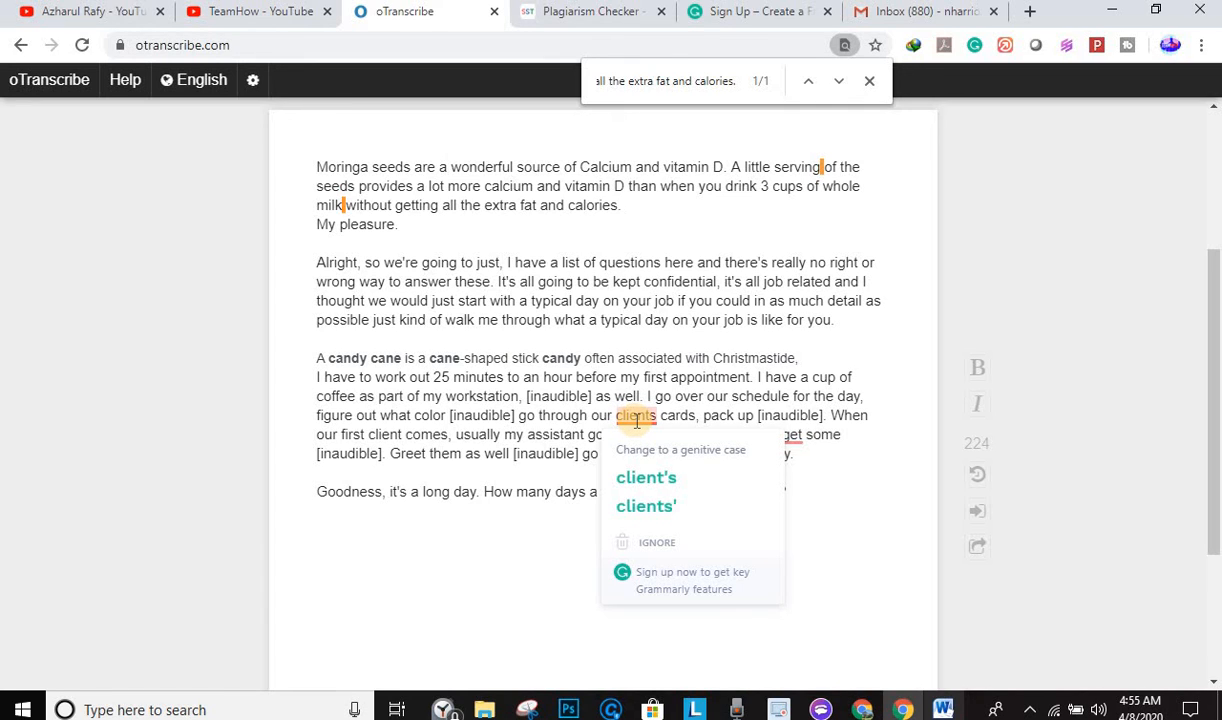
pyautogui.click(646, 476)
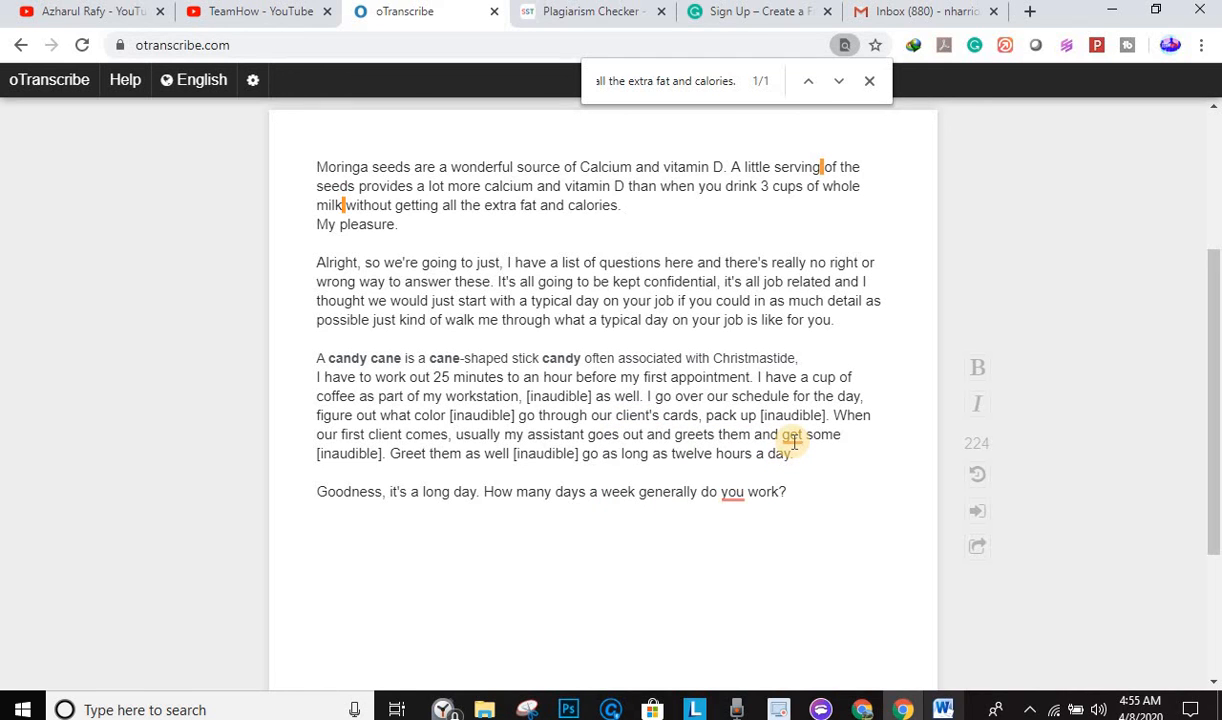
pyautogui.moveTo(791, 438)
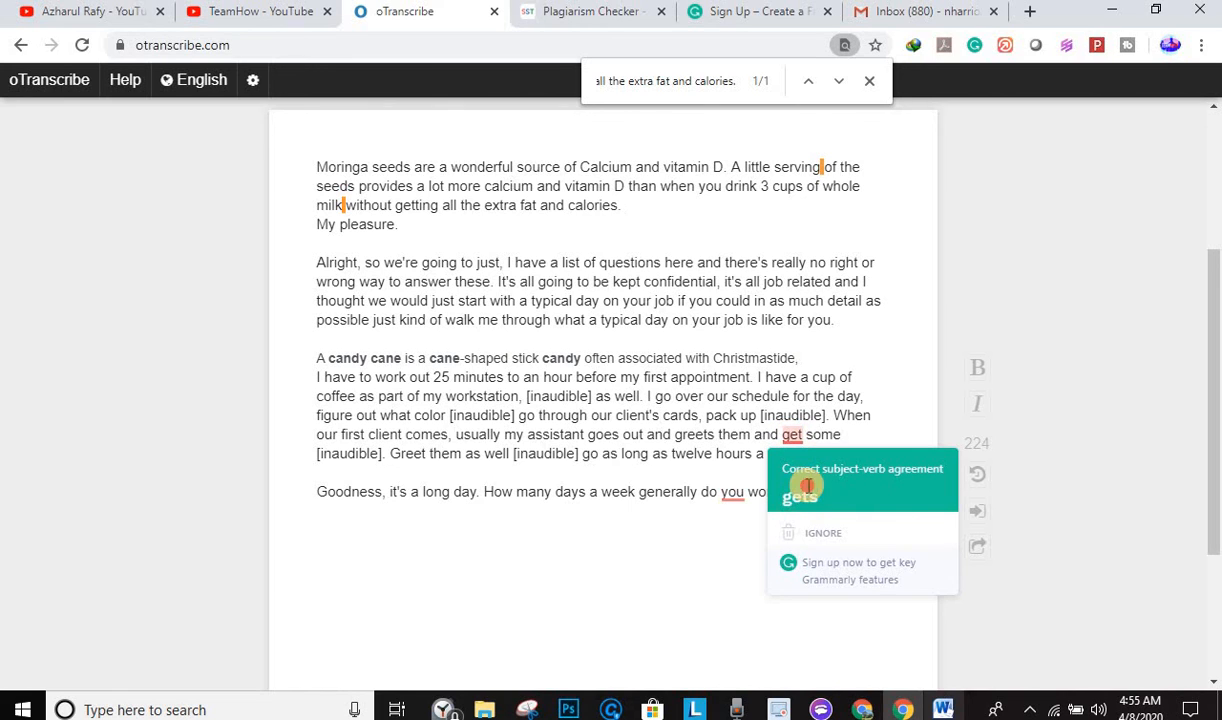
pyautogui.click(808, 478)
# Try Grammarly's suggested auxiliary verb "Do" before "you work" in the last question, and delete the duplicated word.
pyautogui.moveTo(735, 493)
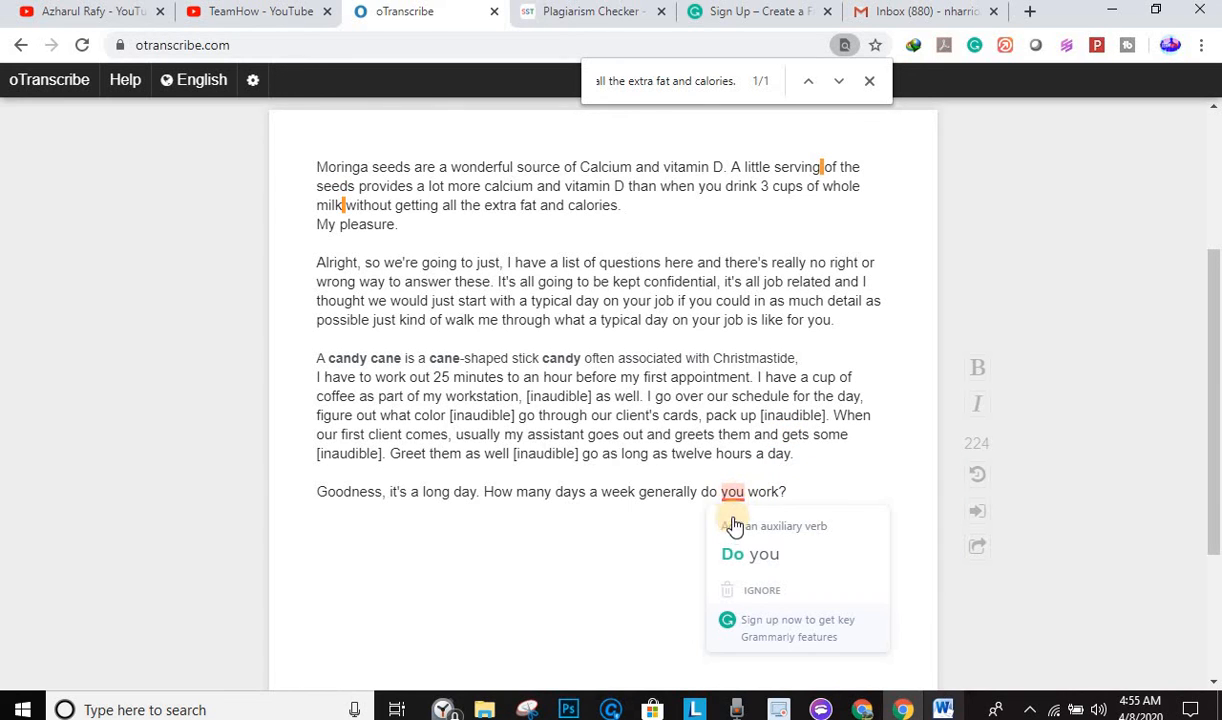
pyautogui.click(735, 538)
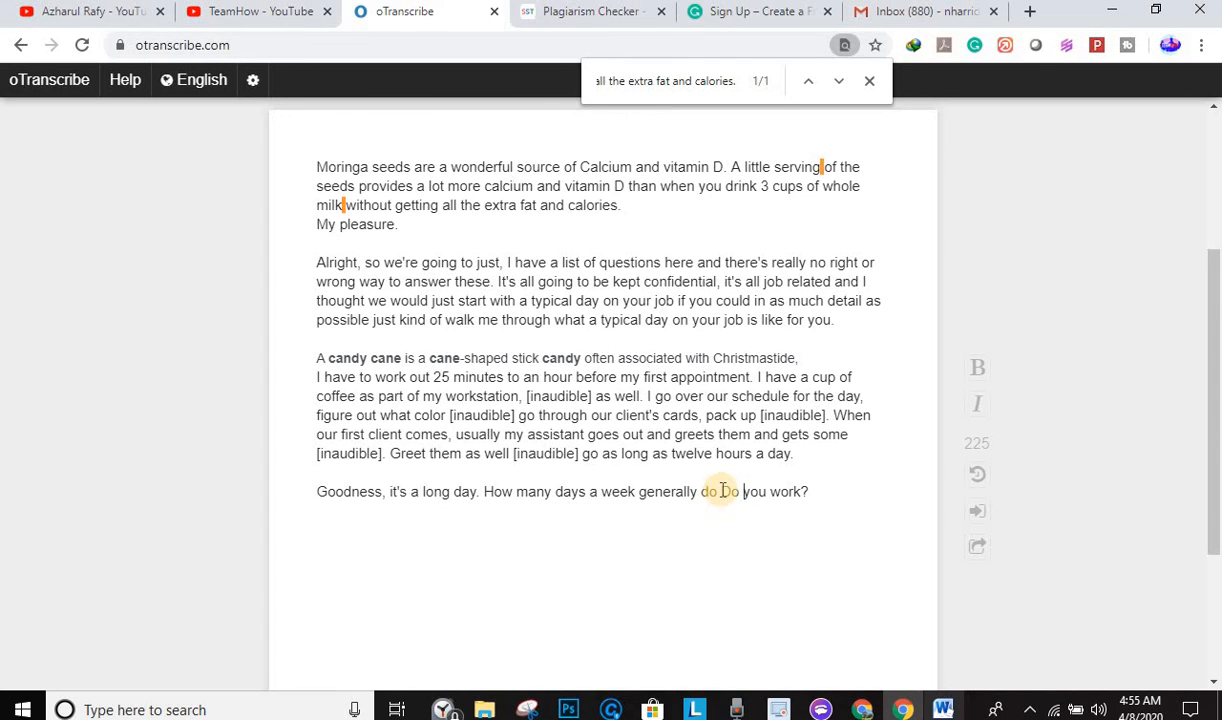
pyautogui.click(729, 492)
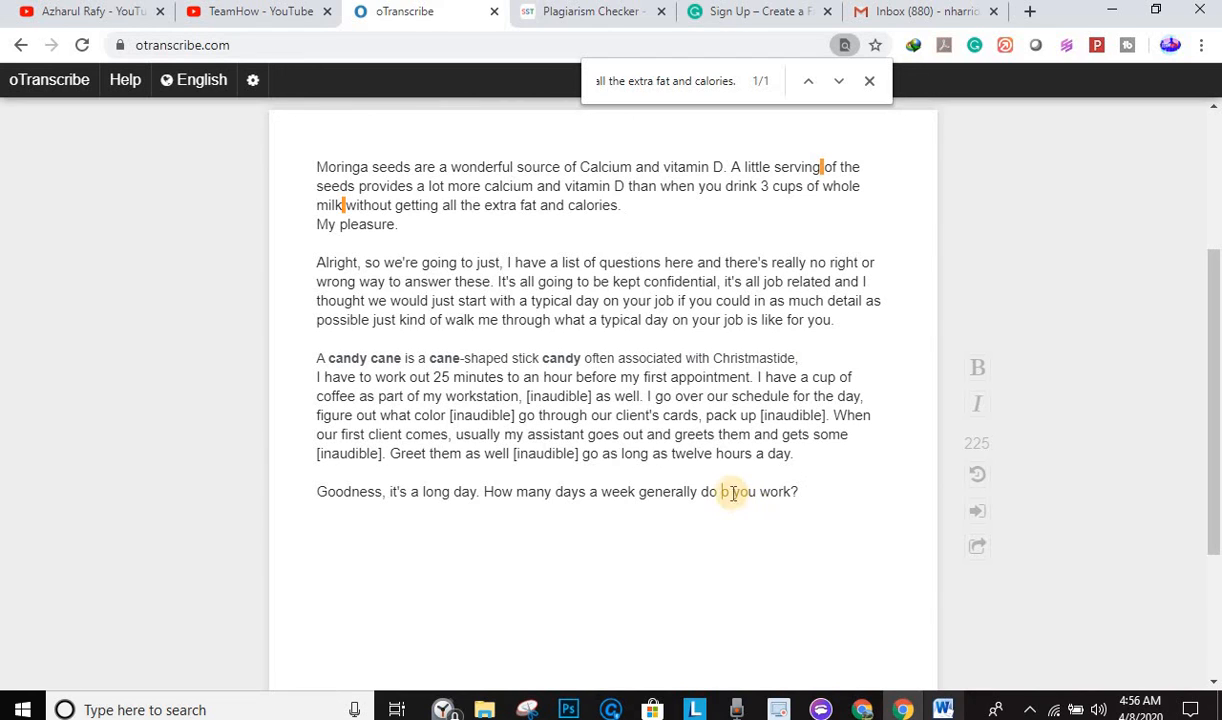
pyautogui.press('BackSpace')
pyautogui.press('Delete')
pyautogui.press('Delete')
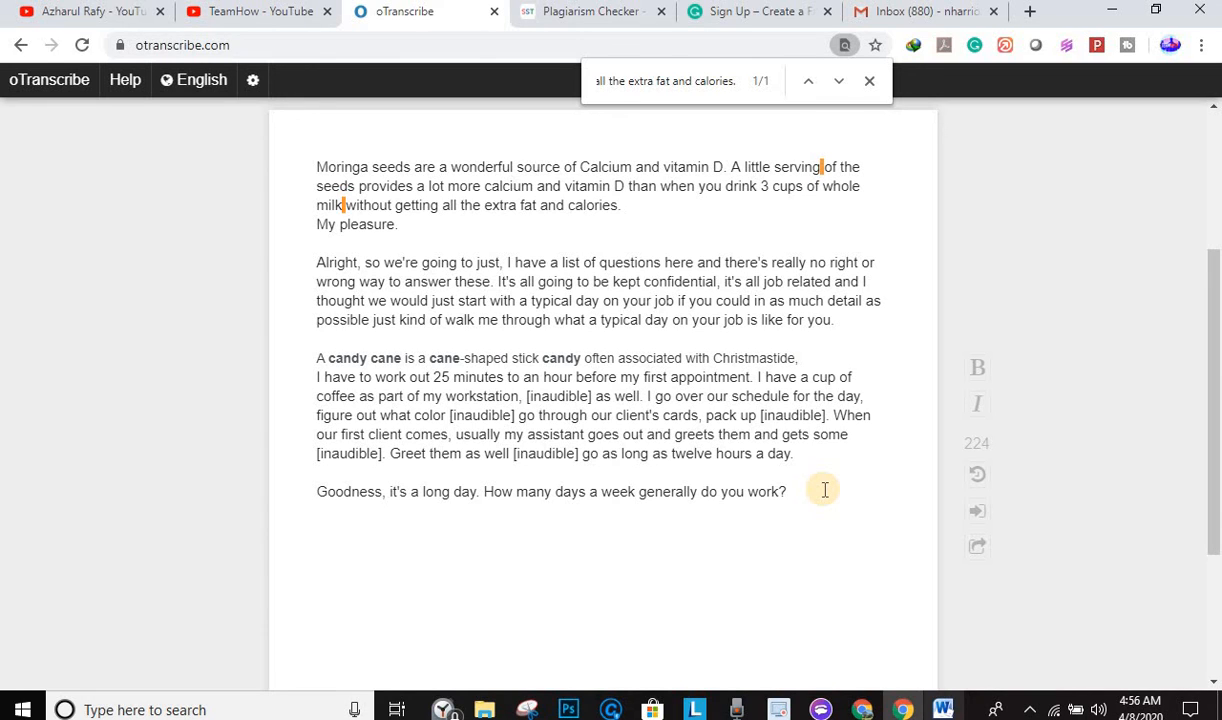
# Close the browser's text search on the oTranscribe page.
pyautogui.click(866, 82)
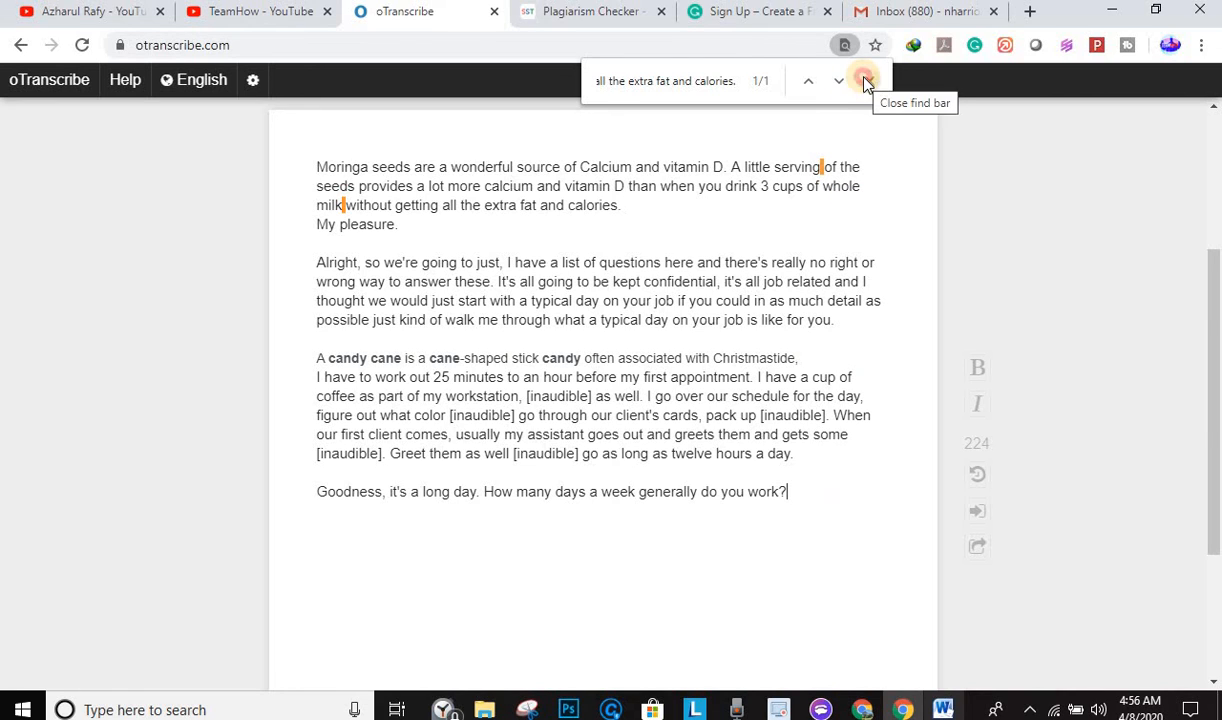